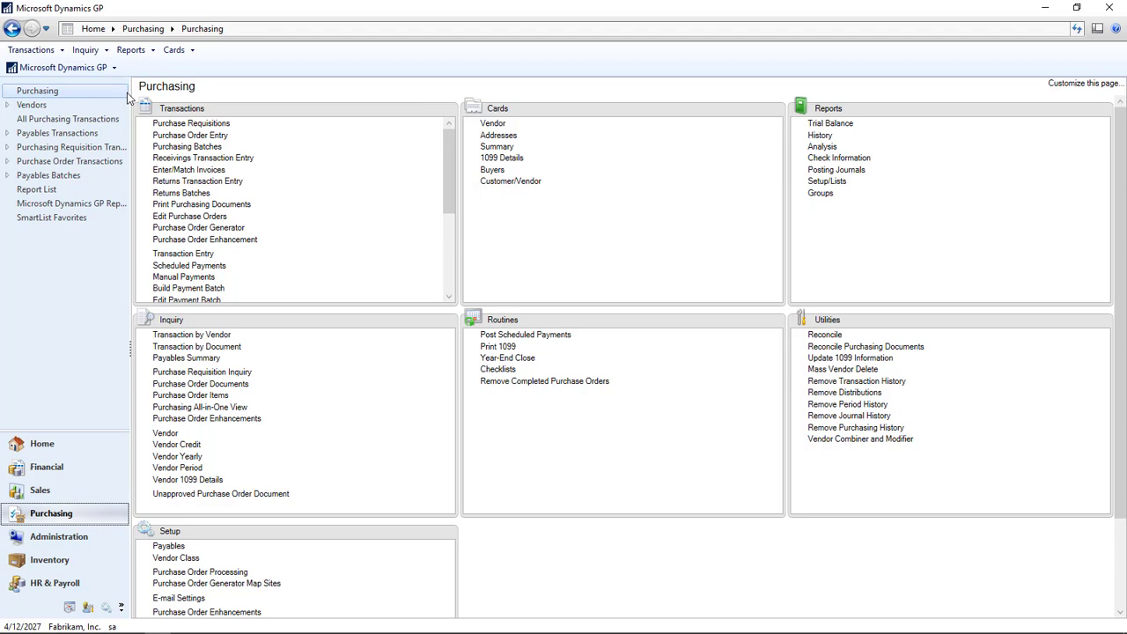
Step: Scroll the Purchasing page to bring the Transactions list into view
scroll(454, 197, "down", 1)
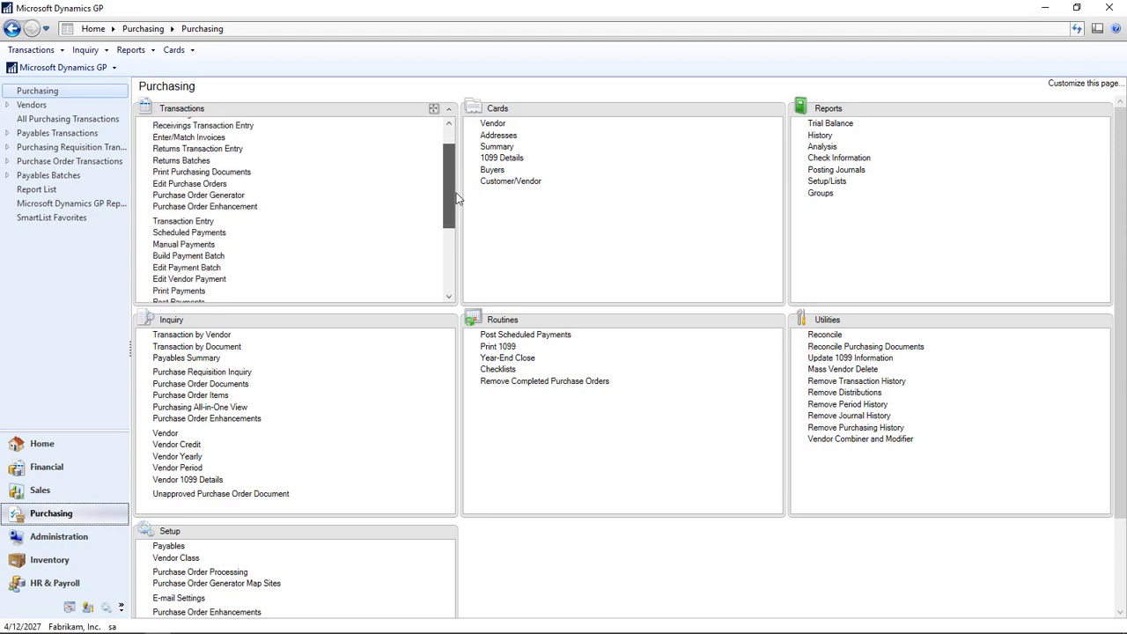
left_click_drag(457, 199, 471, 271)
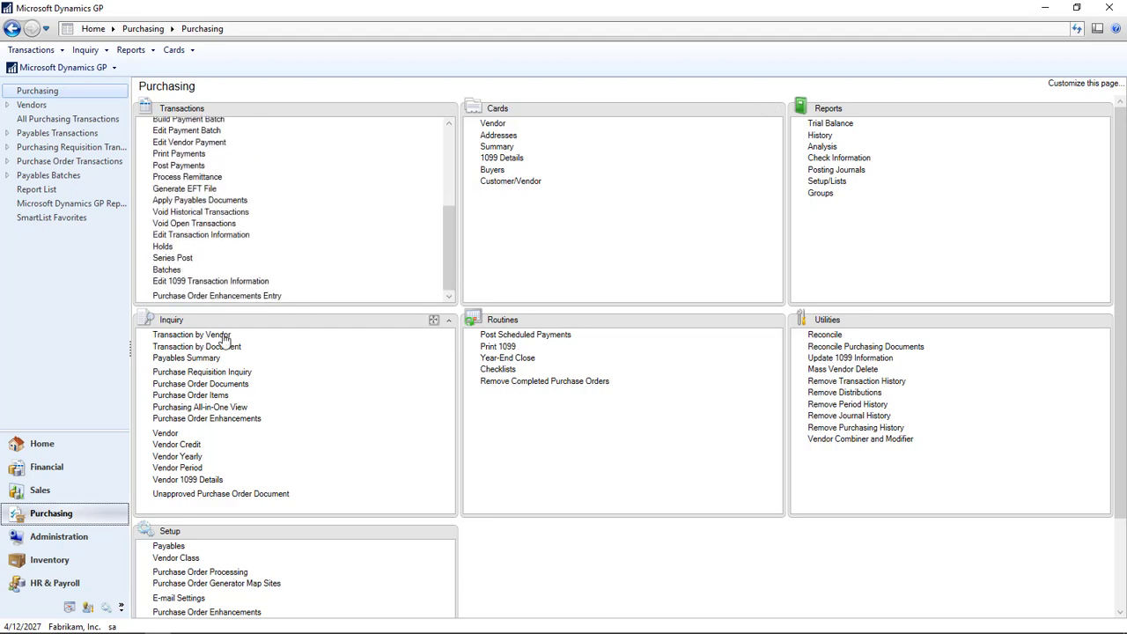
Step: Open Payables Batch Entry, check the Batch ID lookup for existing batches, then close it
left_click(167, 270)
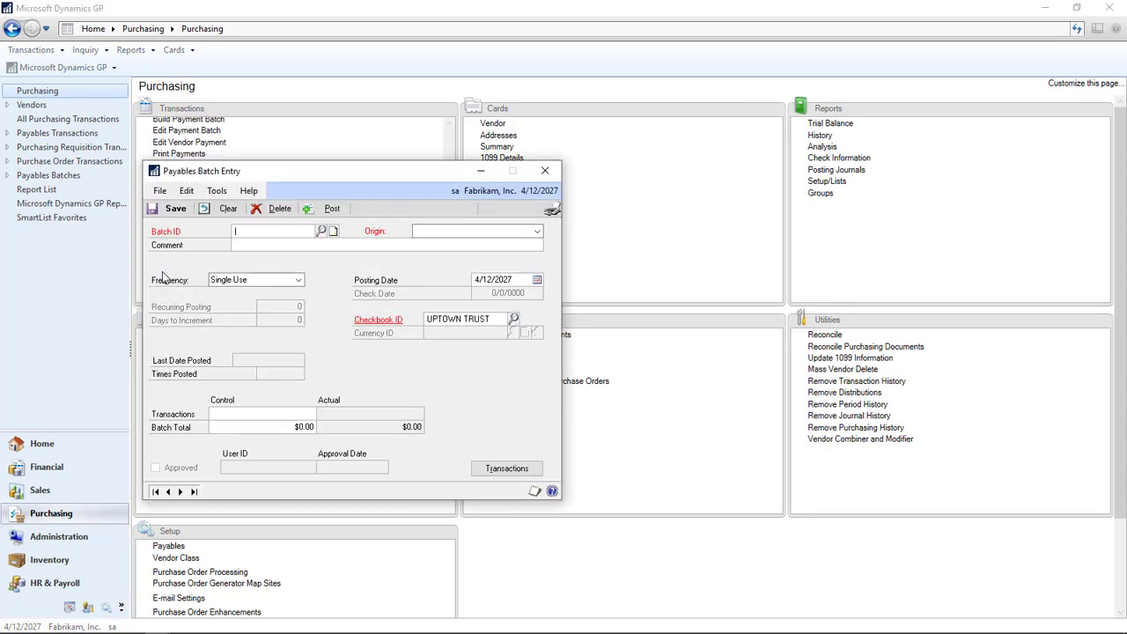
left_click(322, 231)
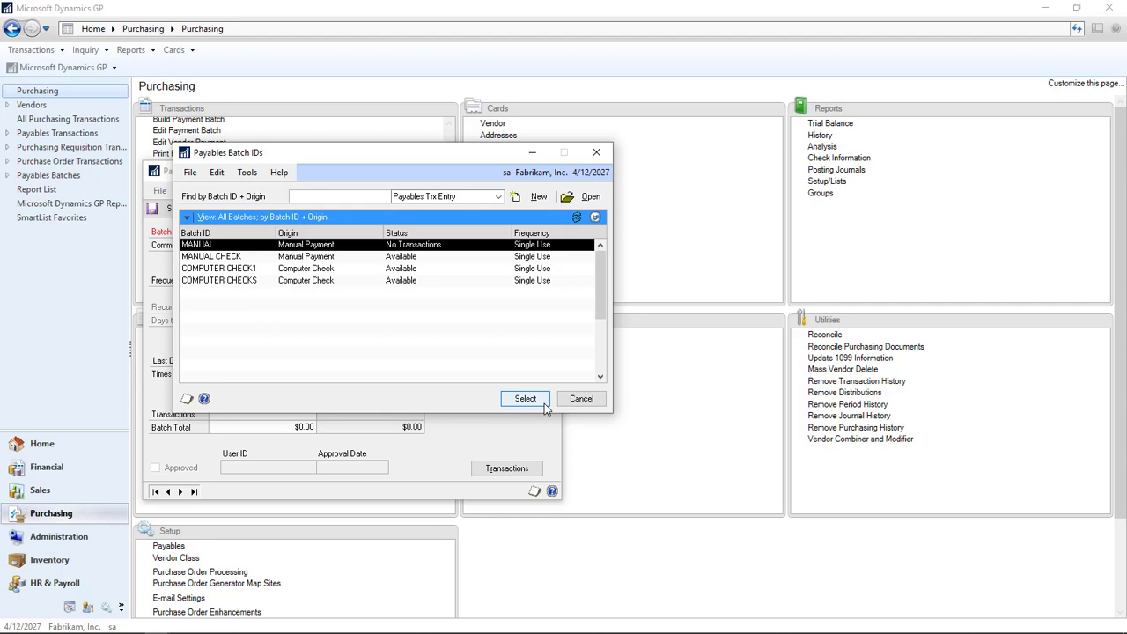
left_click(596, 153)
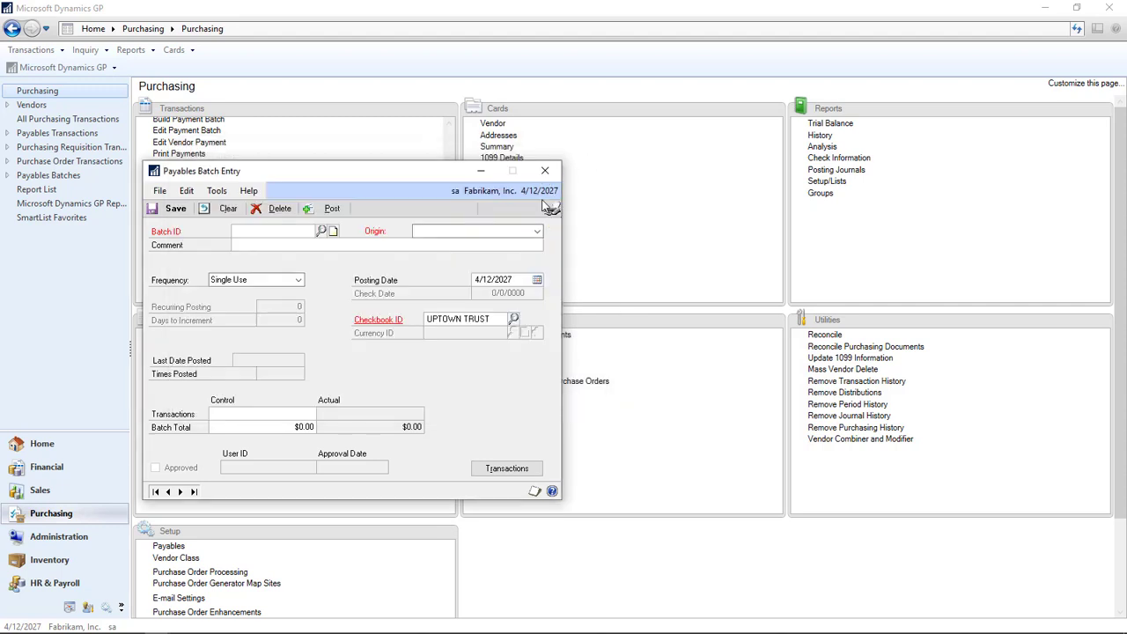
left_click(544, 169)
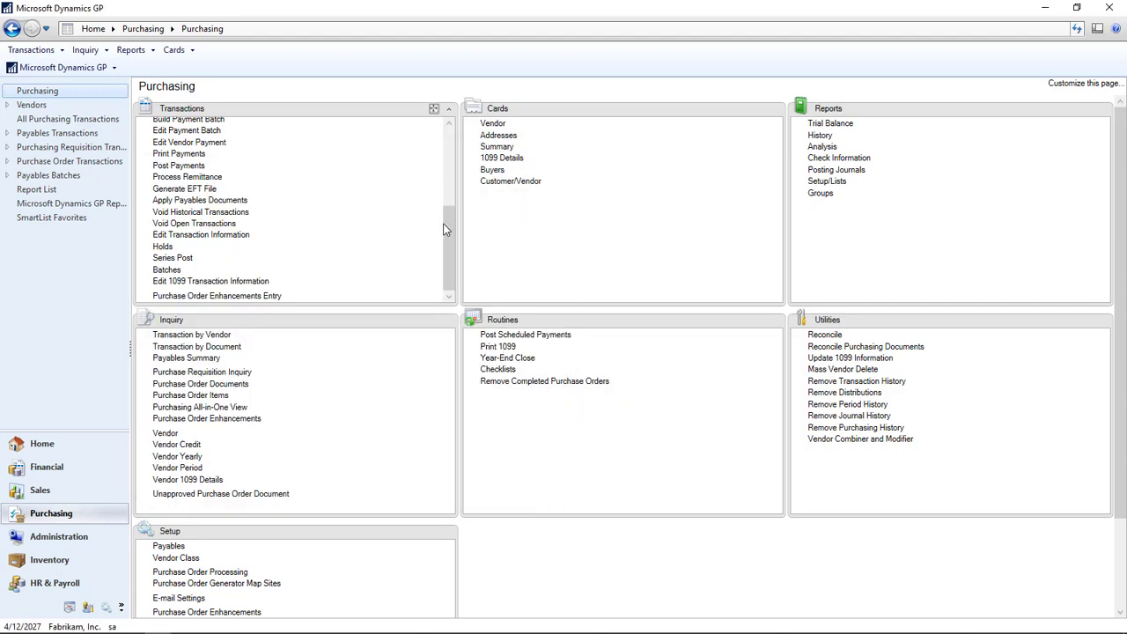
Step: Open Payables Transaction Entry and launch the AP Import add-in from the Additional menu
left_click_drag(444, 229, 445, 167)
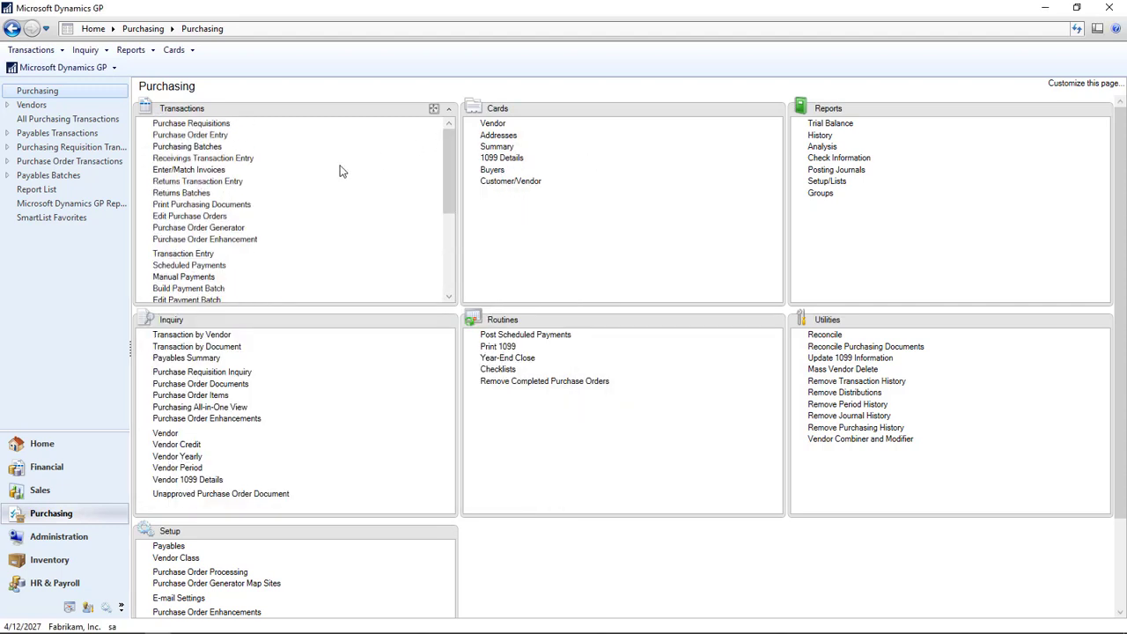
left_click(193, 254)
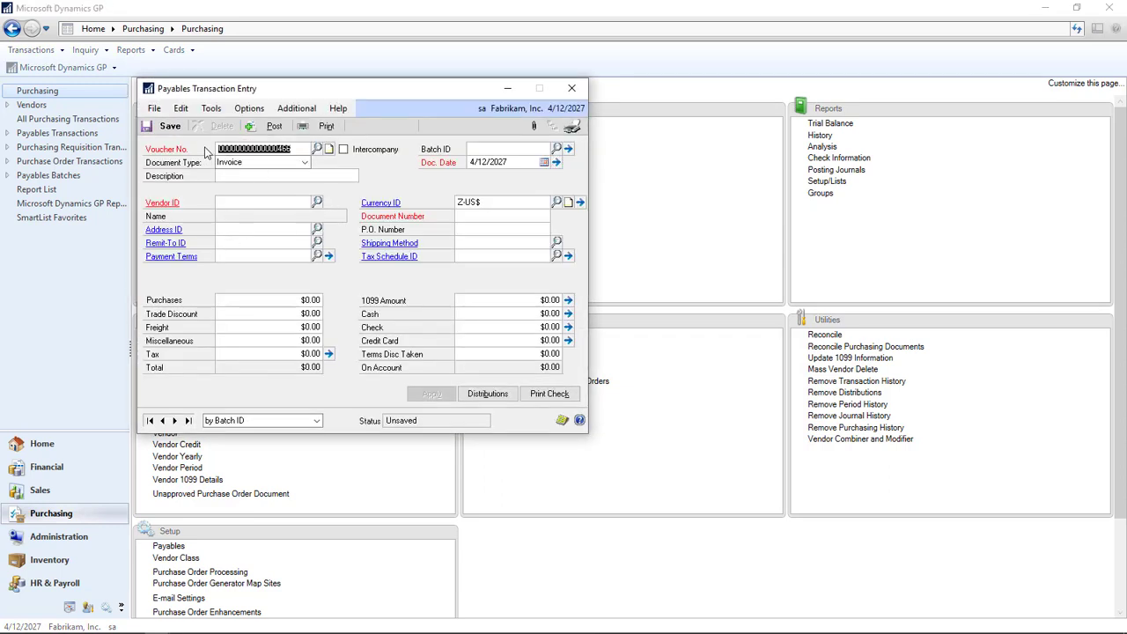
left_click(295, 108)
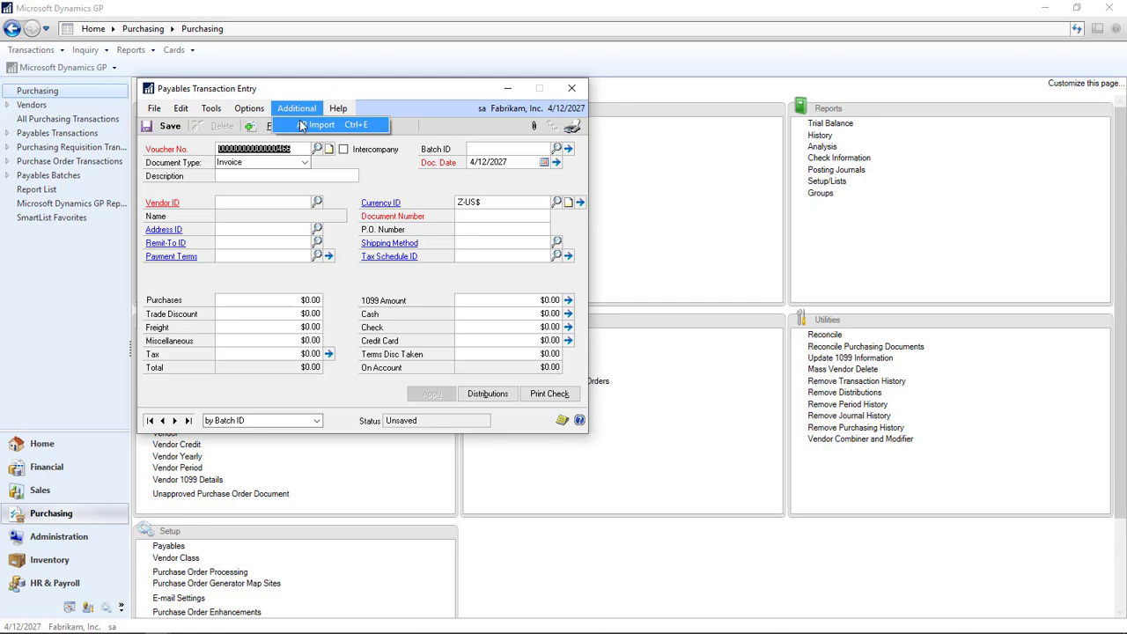
left_click(328, 128)
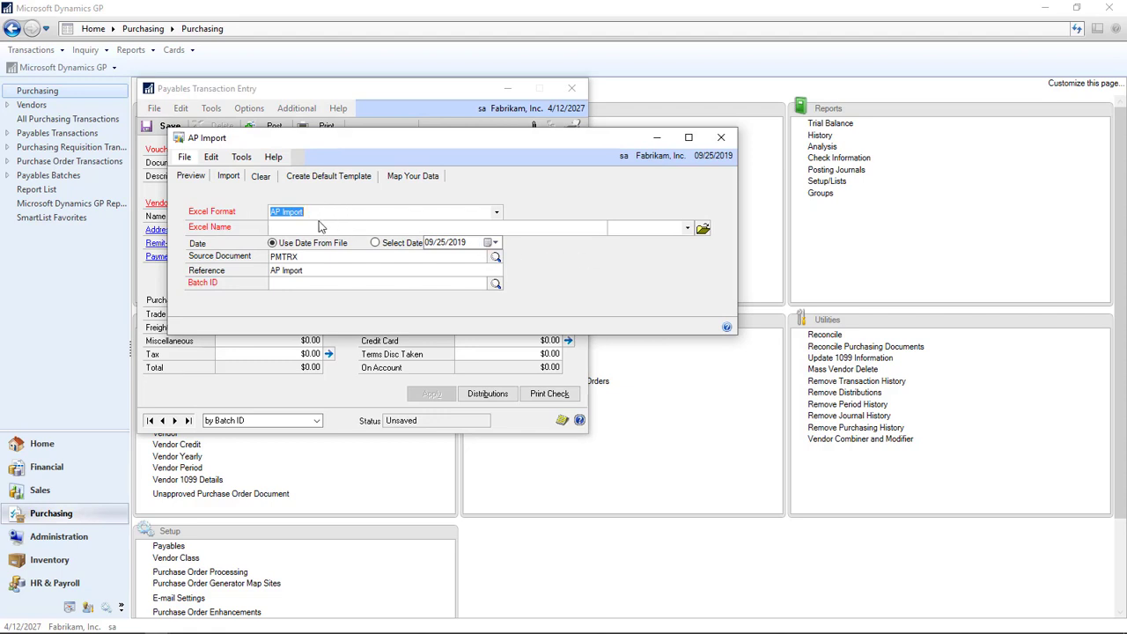
Step: Choose AP Excel Import.xlsx as the source workbook for the AP import
left_click(348, 225)
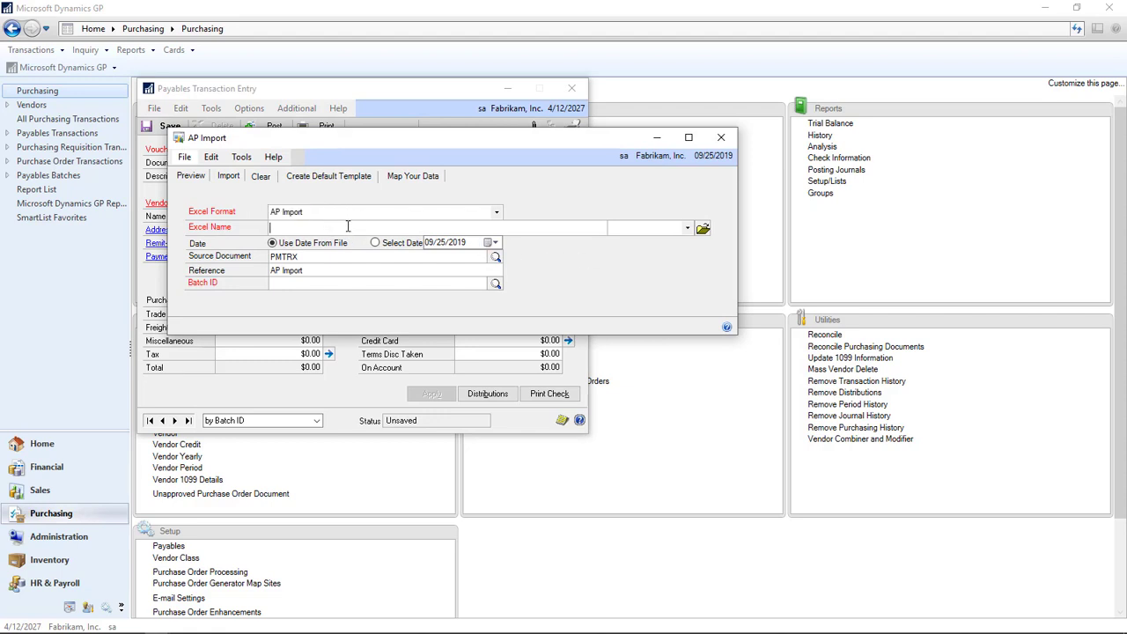
left_click(702, 230)
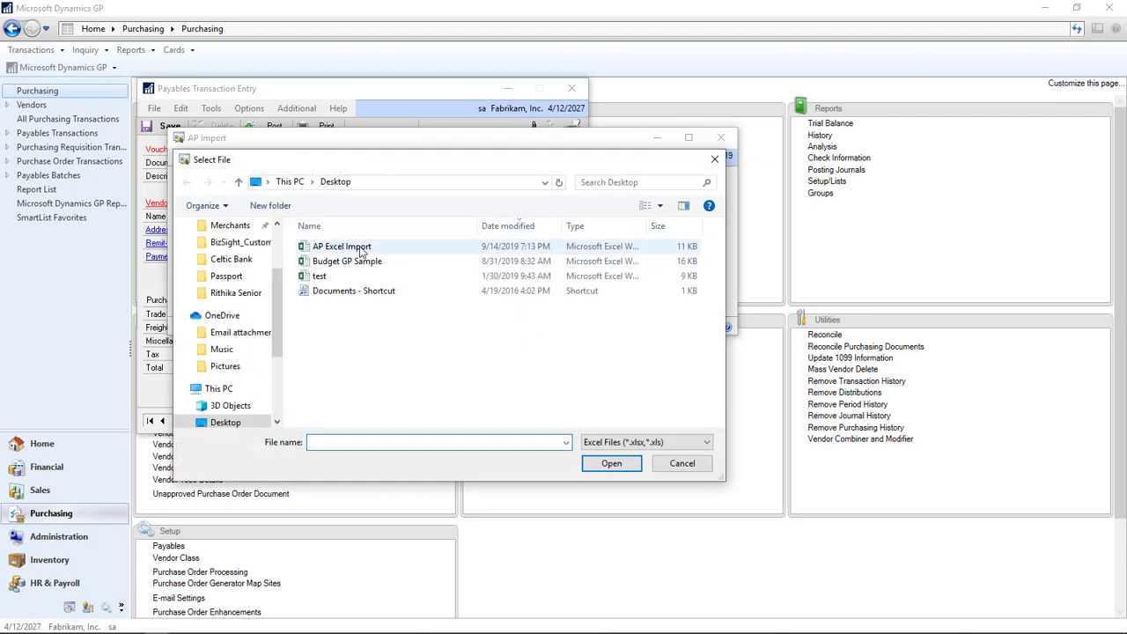
left_click(346, 253)
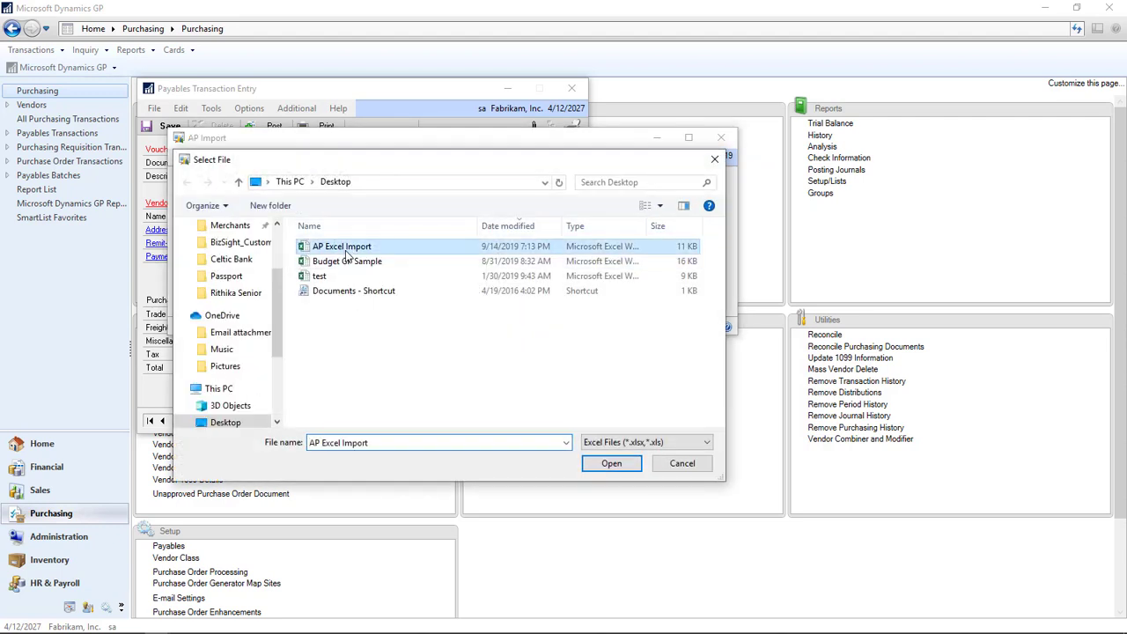
left_click(609, 464)
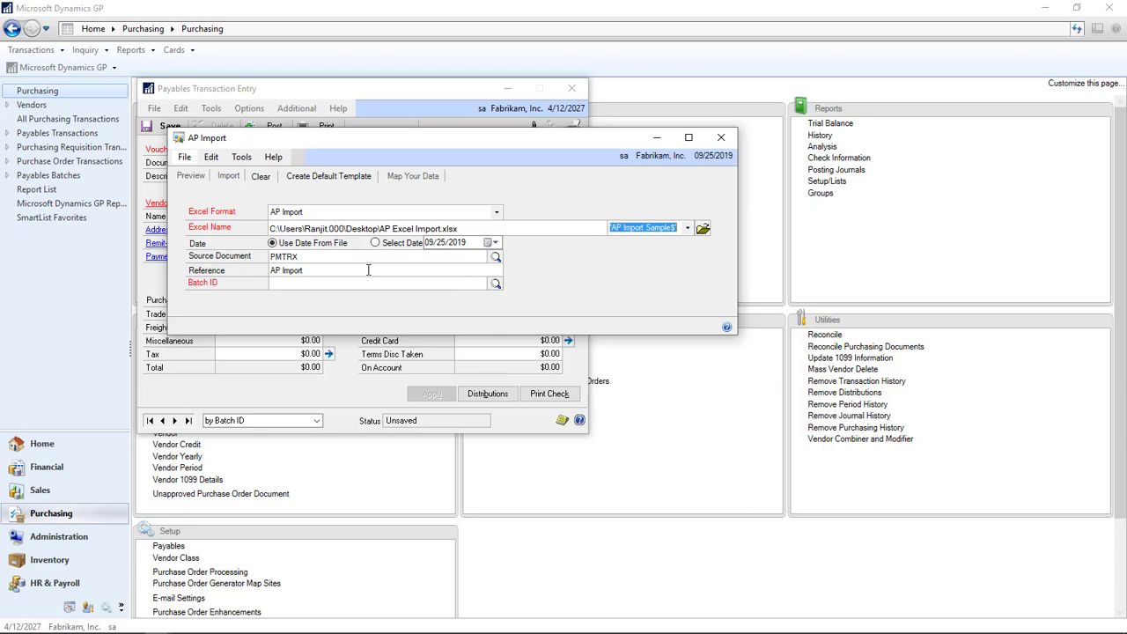
Step: Replace the default reference with 'Credit Card Trx' and begin entering the batch ID
left_click_drag(368, 269, 271, 274)
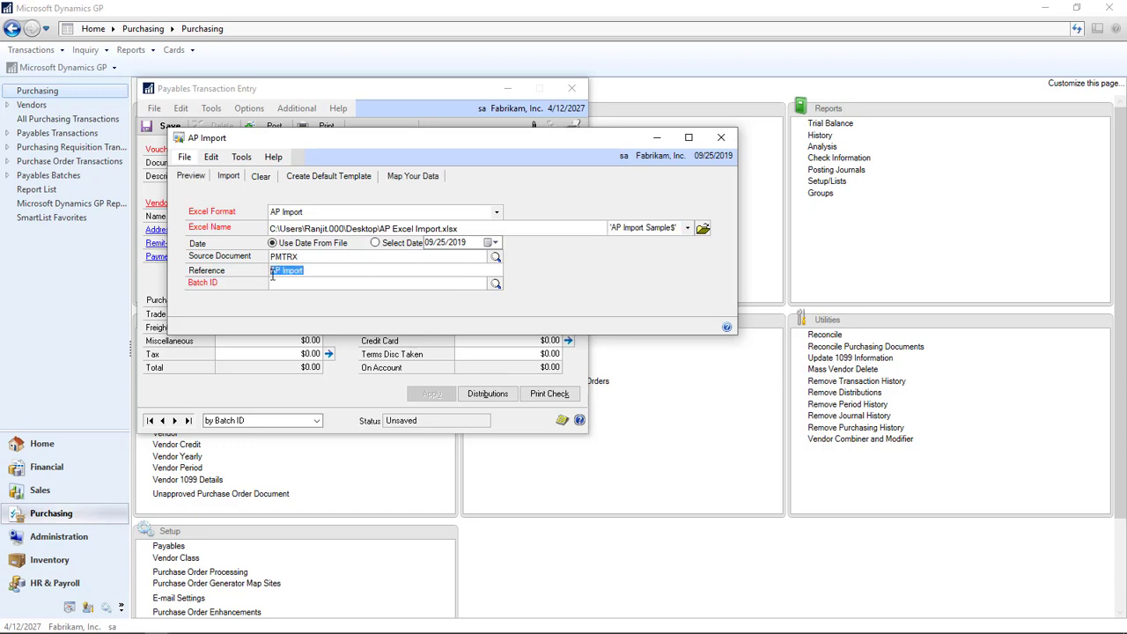
type("G")
key("Tab")
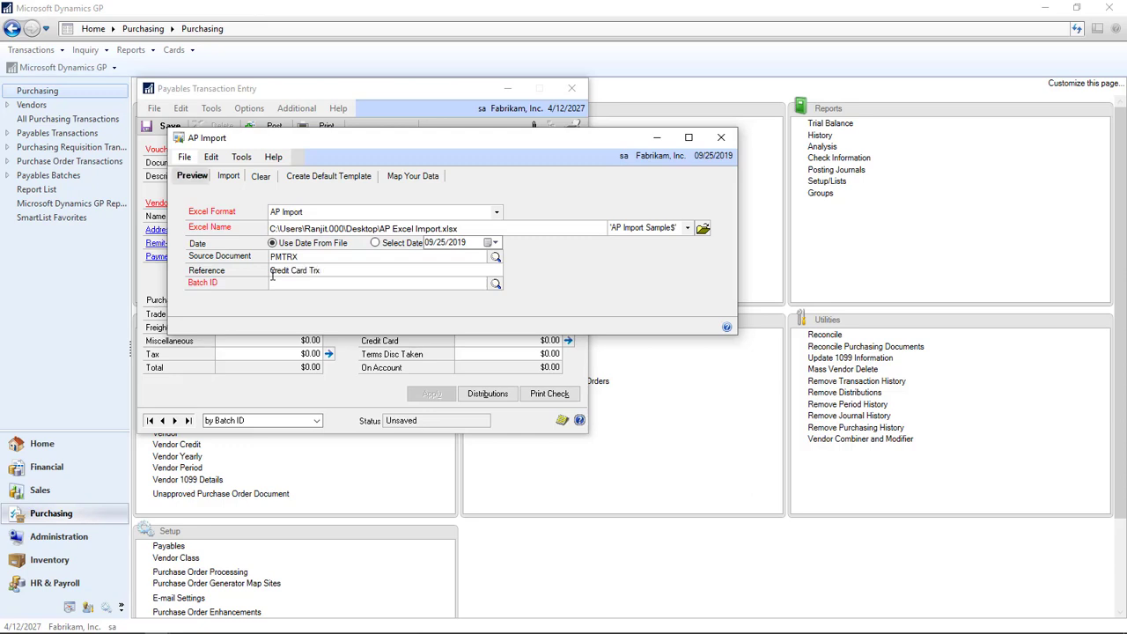
left_click(302, 282)
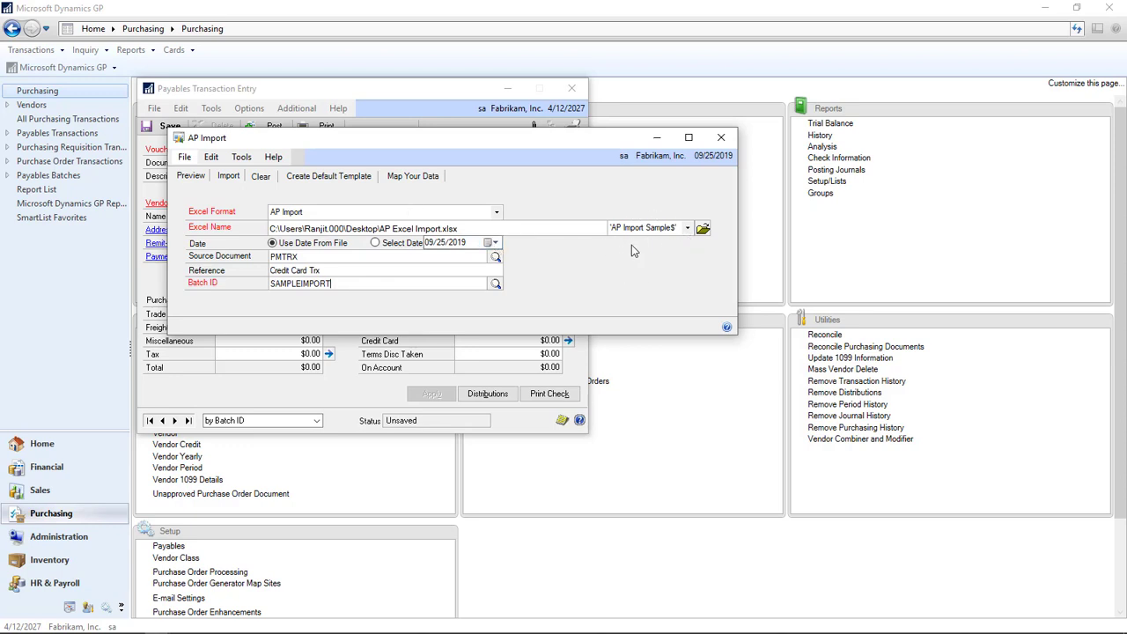
left_click(193, 177)
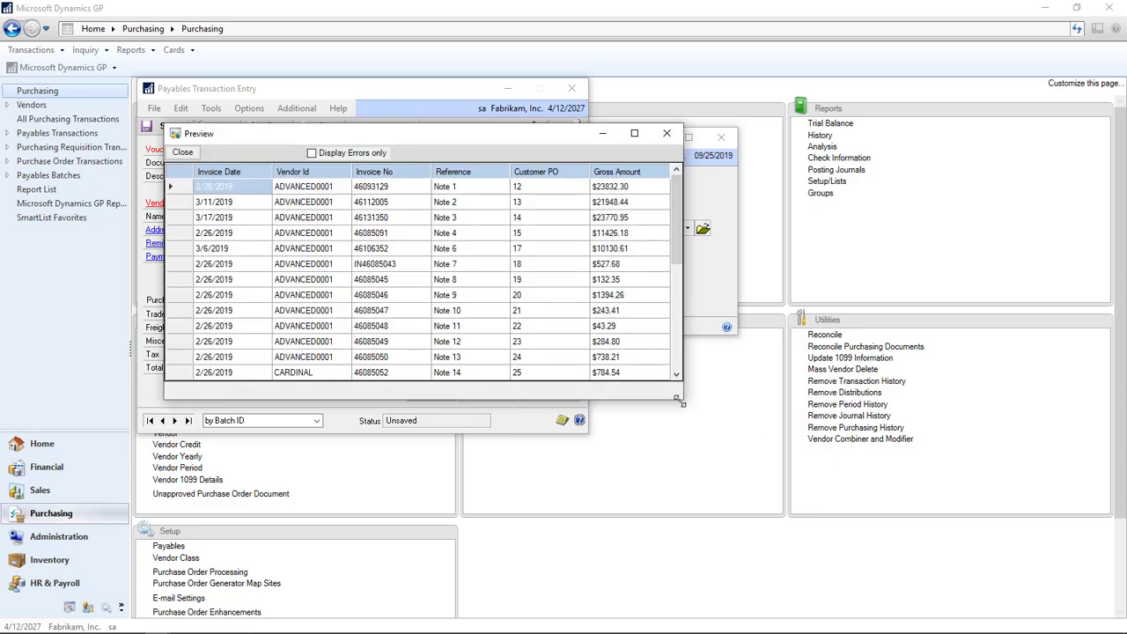
left_click_drag(677, 399, 702, 576)
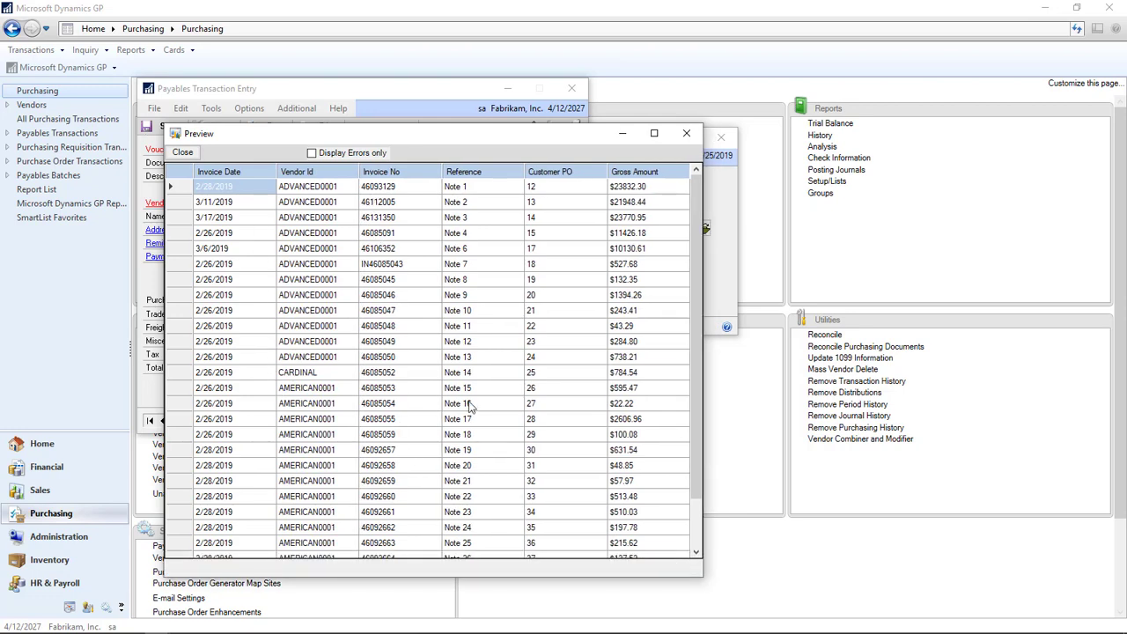
scroll(496, 398, "down", 2)
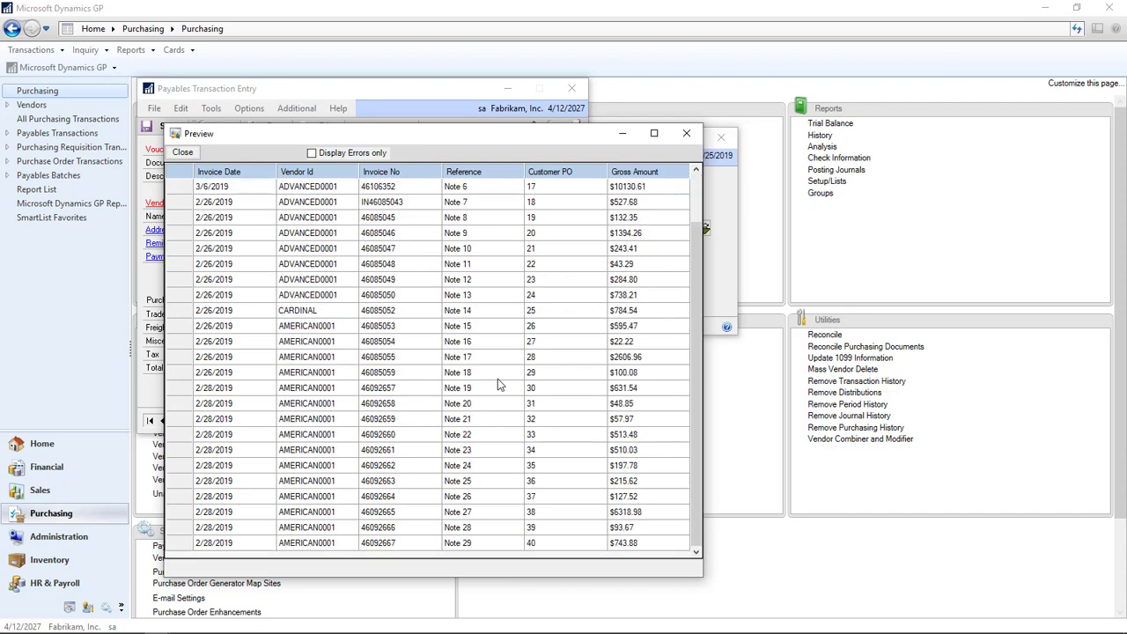
scroll(497, 383, "up", 2)
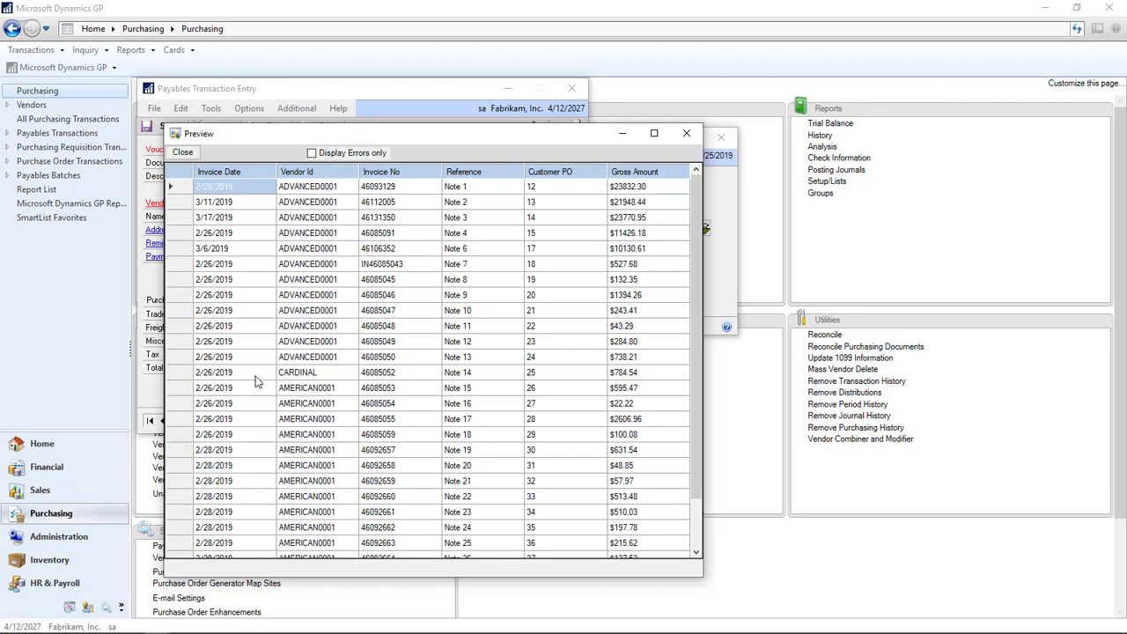
left_click(187, 153)
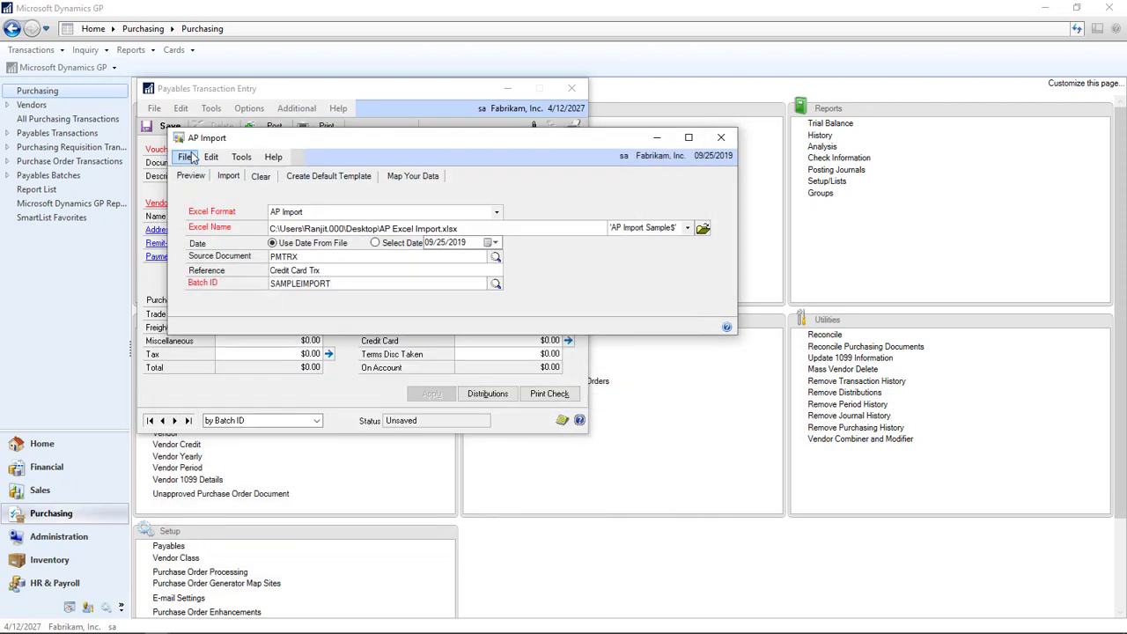
Step: Import the Excel transactions into batch SAMPLEIMPORT, then close AP Import and Payables Transaction Entry
left_click(229, 177)
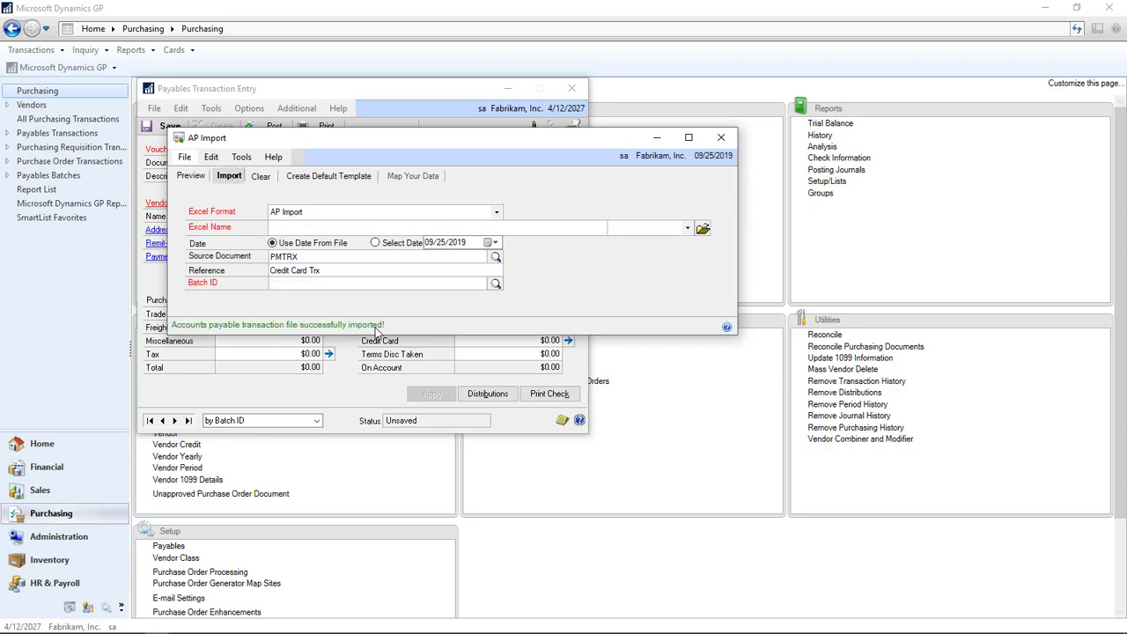
left_click(721, 138)
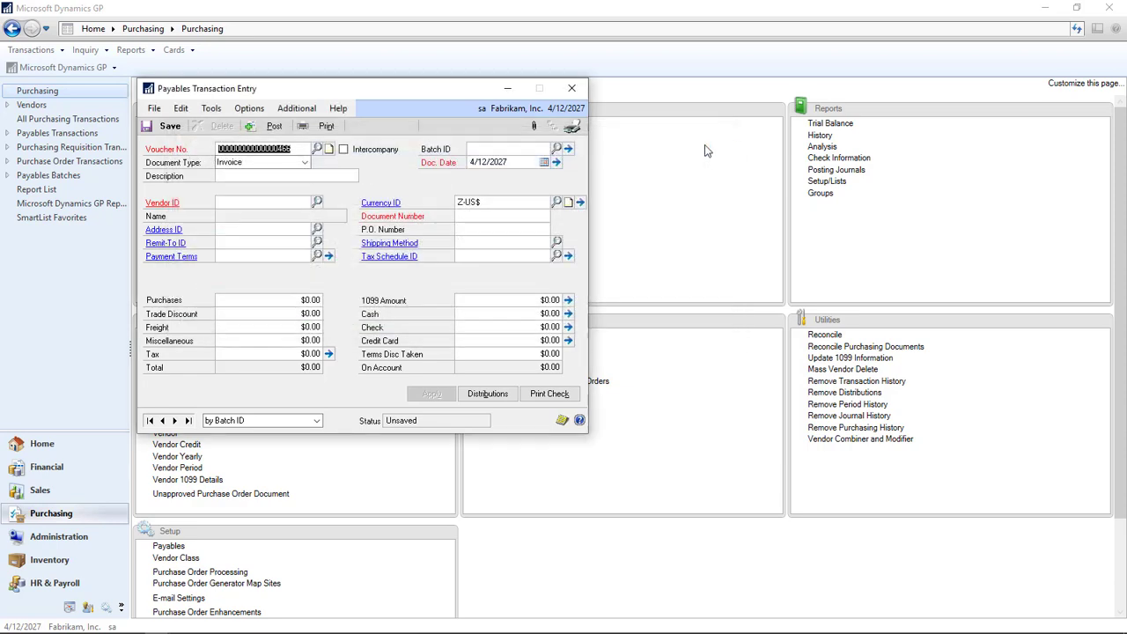
left_click(572, 90)
Step: Reopen Payables Batch Entry and select the SAMPLEIMPORT batch from the Batch ID lookup
scroll(451, 264, "down", 3)
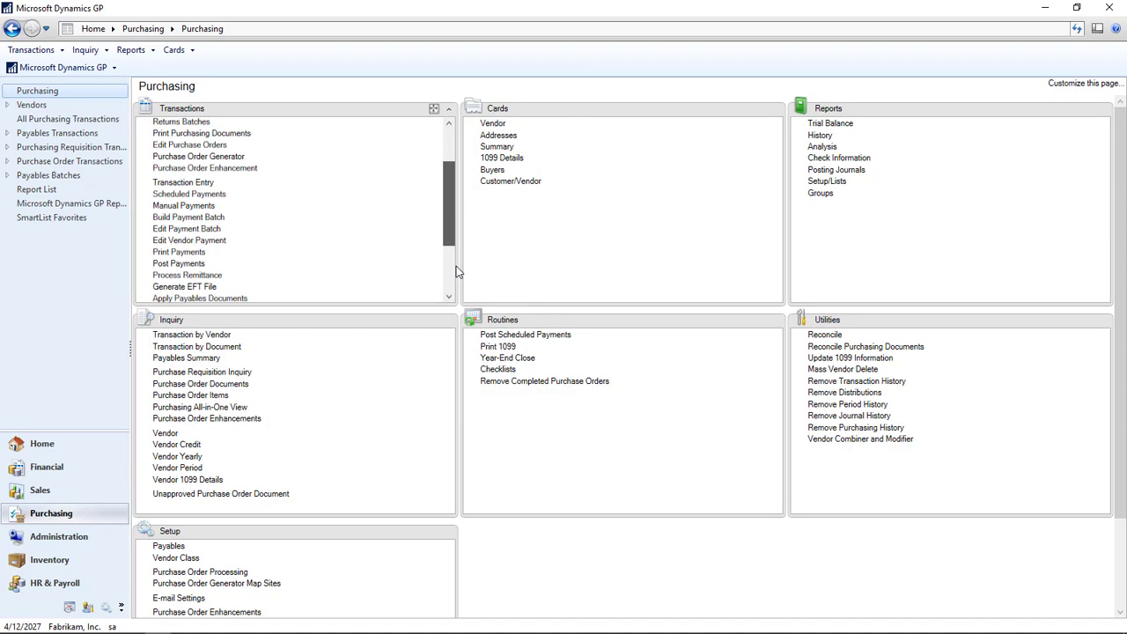
scroll(457, 271, "down", 3)
left_click(167, 269)
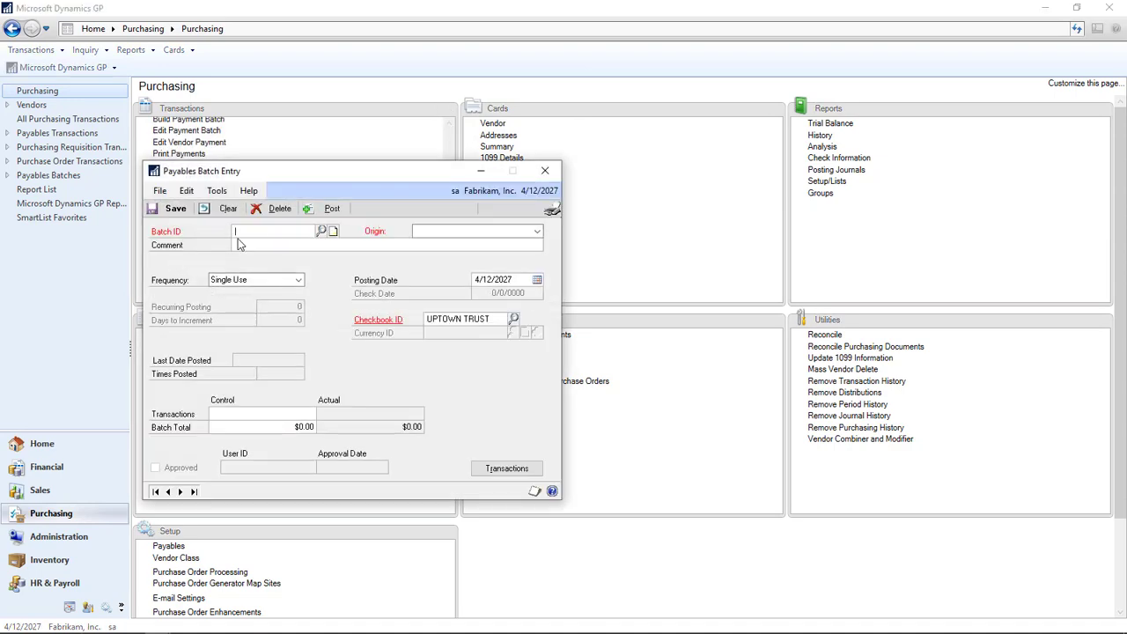
left_click(322, 231)
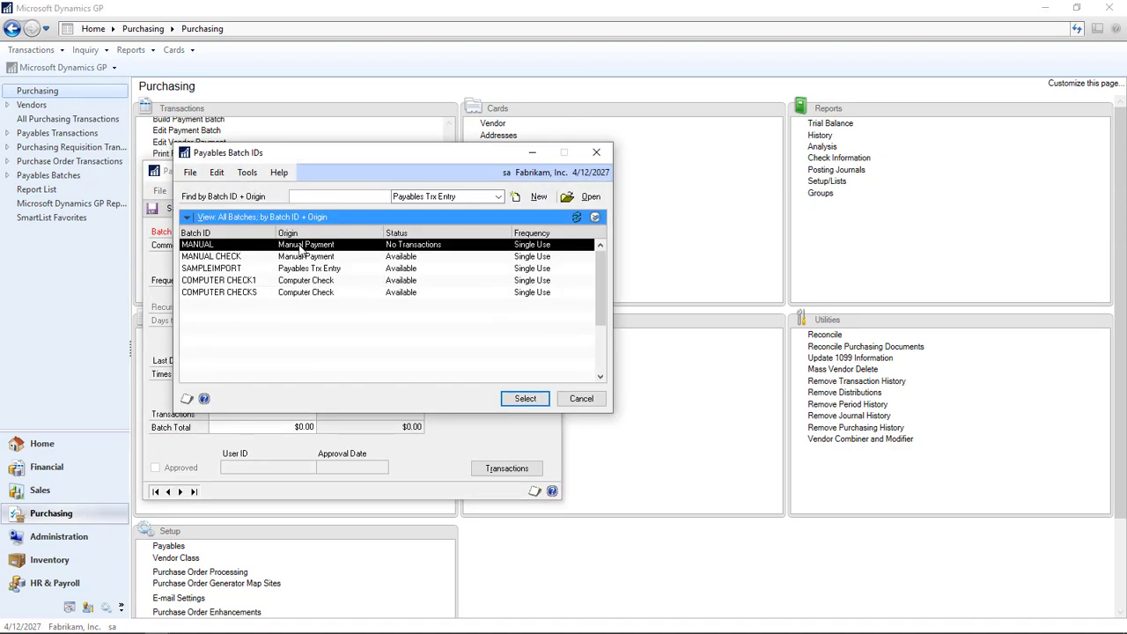
left_click(215, 269)
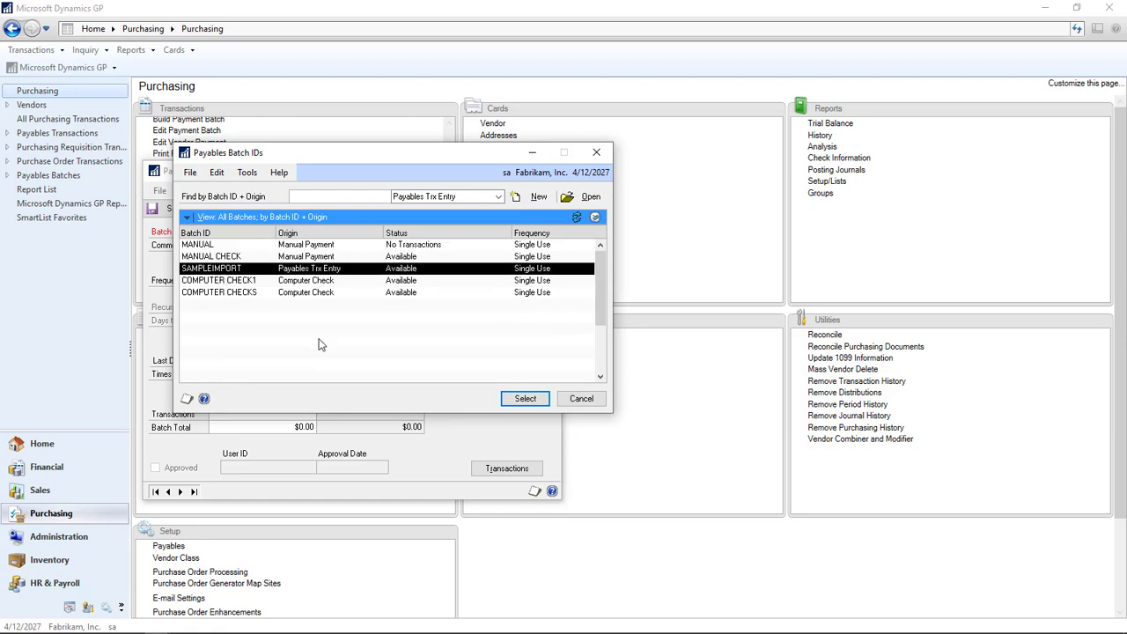
left_click(525, 399)
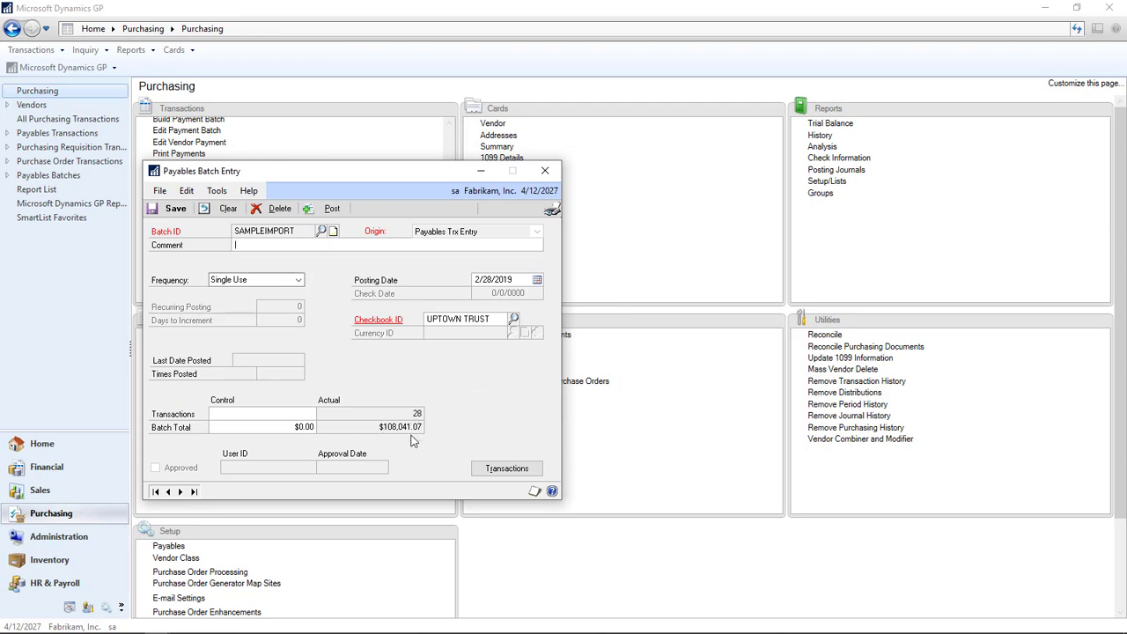
Step: Browse the batch's imported invoices to the $11,426.18 Note 4 invoice and review its distributions
left_click(506, 468)
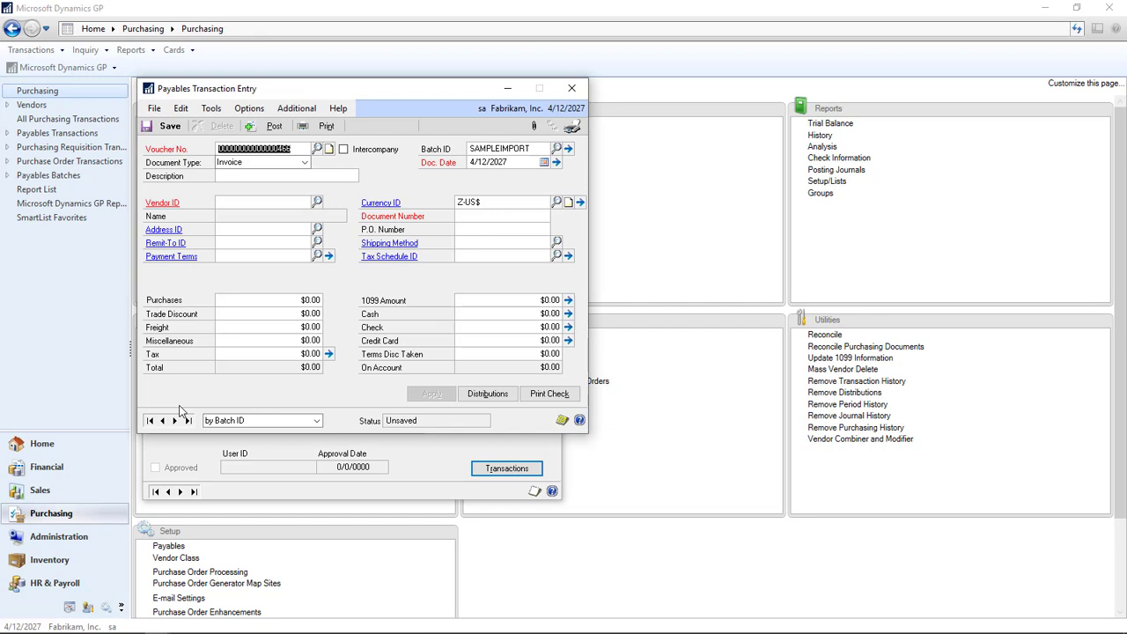
left_click(174, 421)
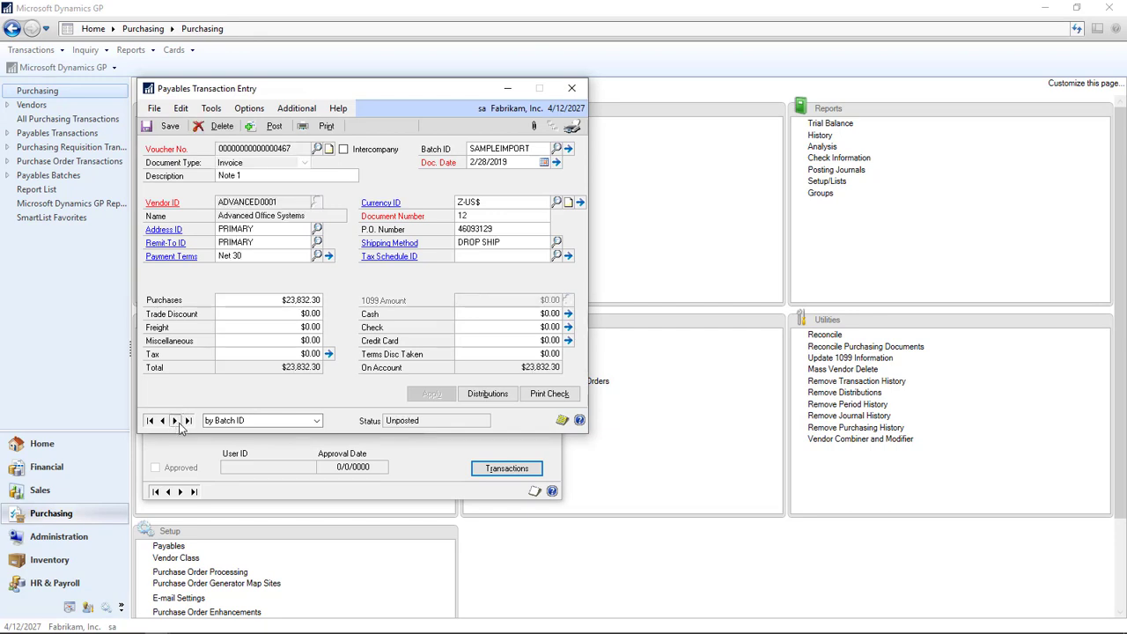
left_click(254, 176)
left_click(175, 420)
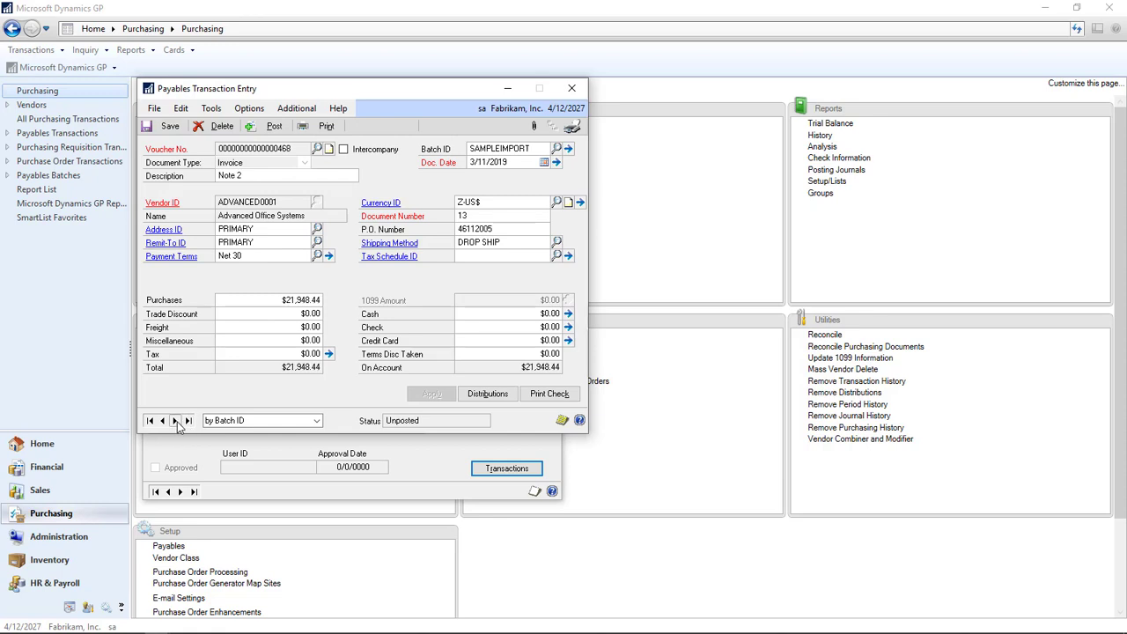
left_click(176, 421)
left_click(175, 421)
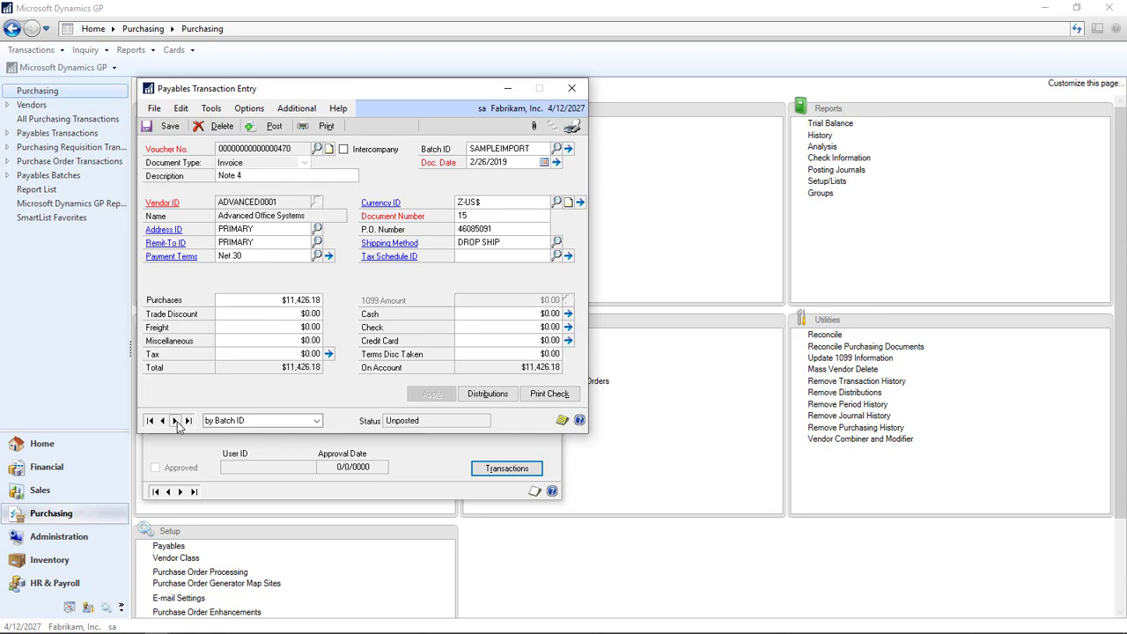
left_click(487, 394)
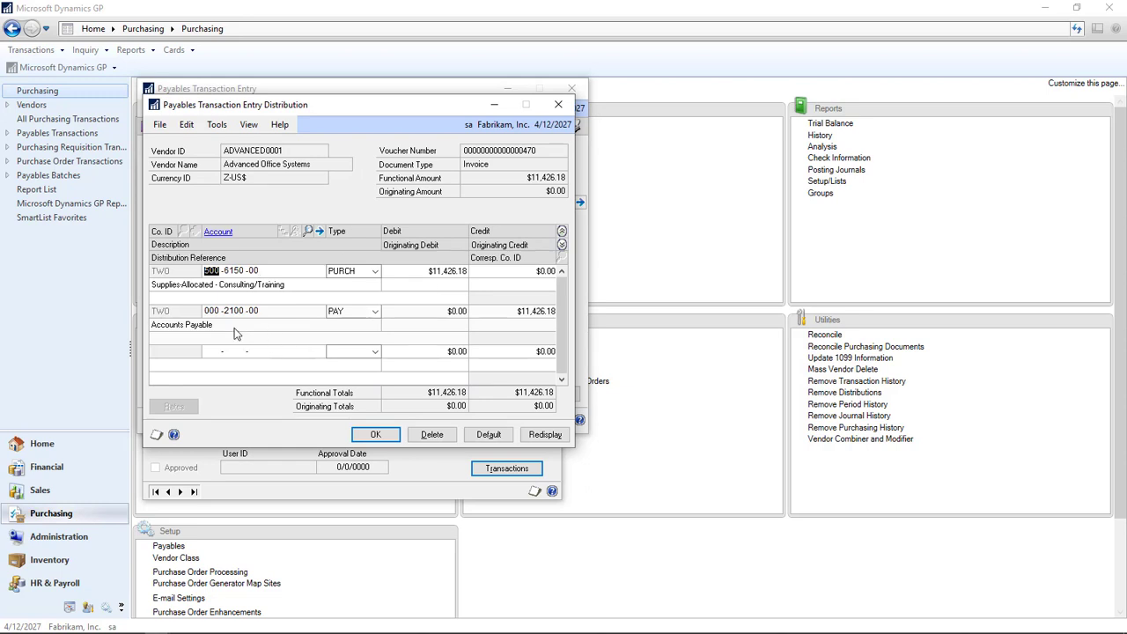
left_click(558, 104)
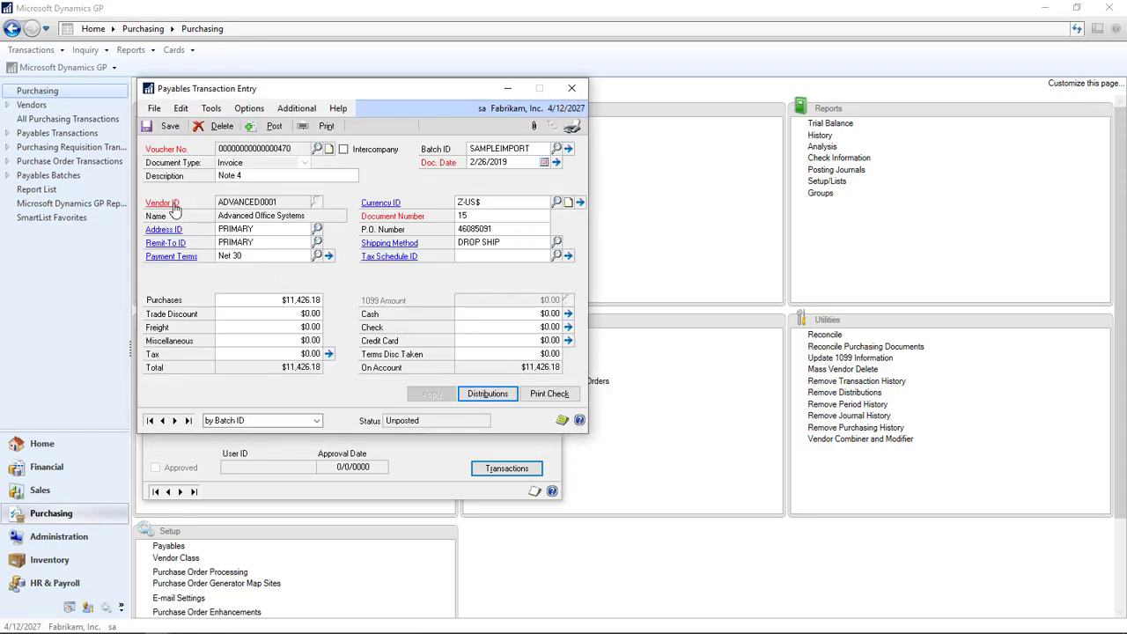
Step: Open vendor ADVANCED0001's record and review its default posting accounts
left_click(174, 205)
left_click(189, 218)
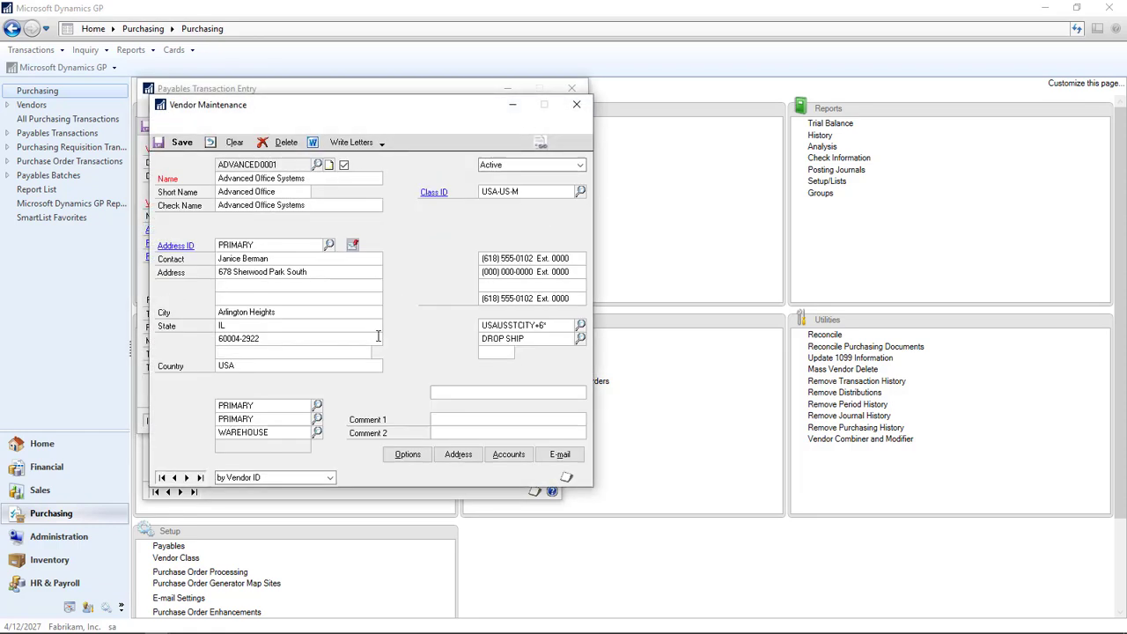
left_click(508, 456)
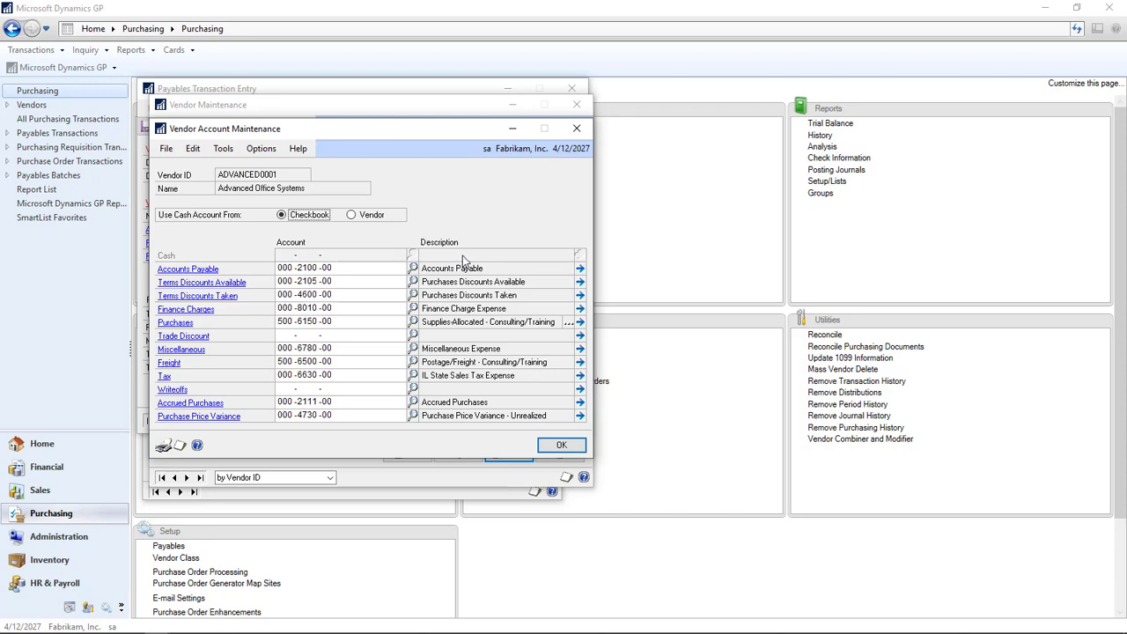
left_click(555, 444)
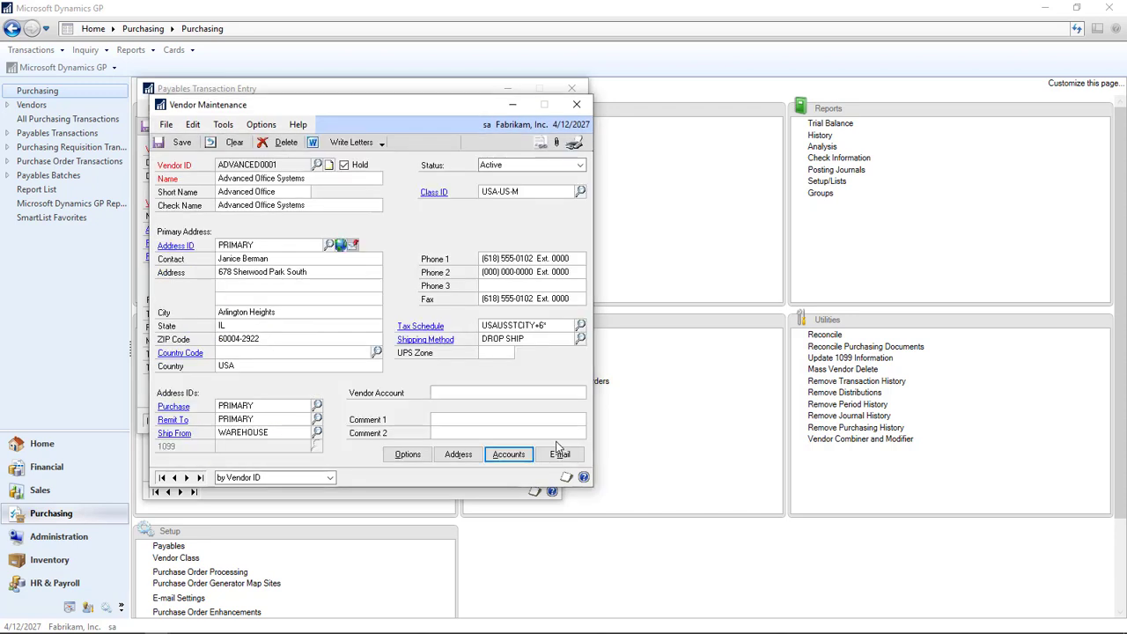
left_click(576, 105)
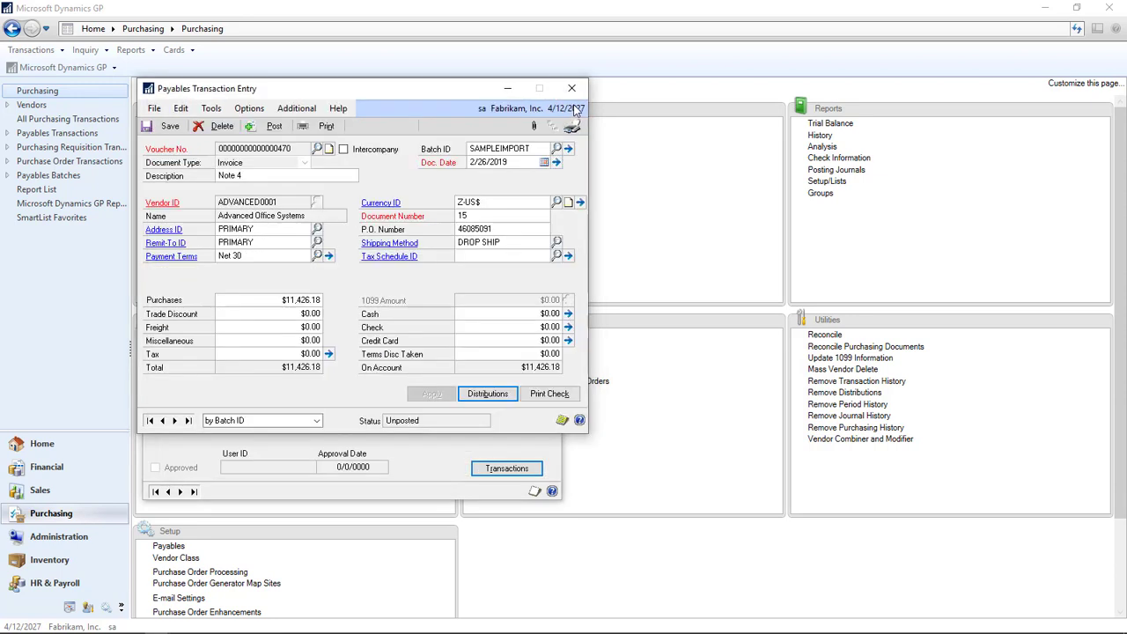
Step: Close the invoice entry window, saving changes, and close the payables batch
left_click(572, 92)
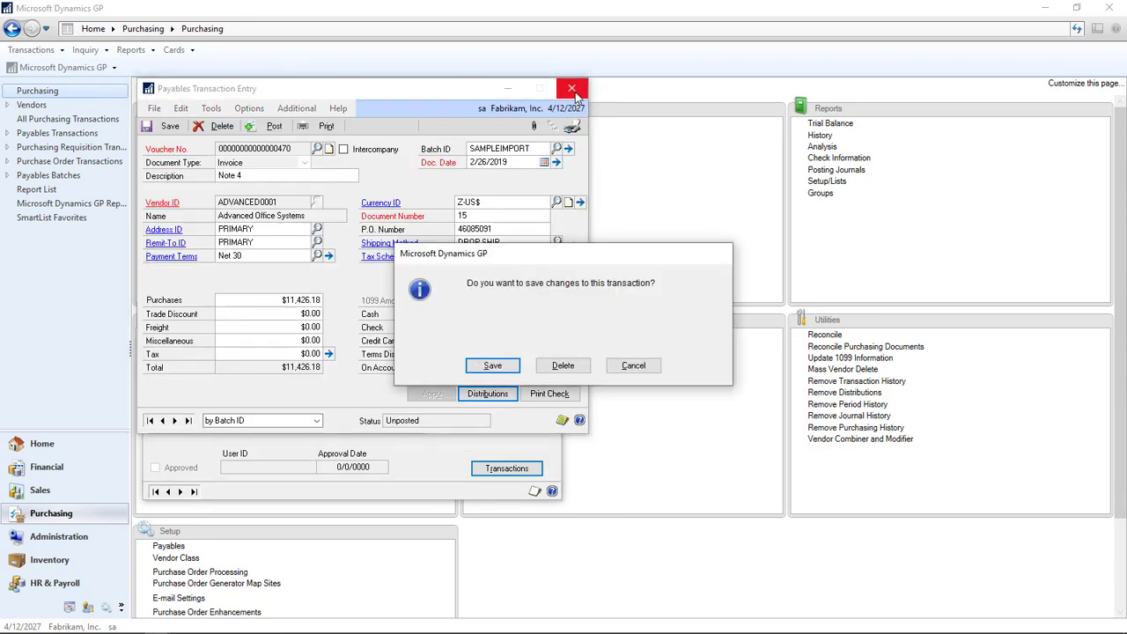
left_click(495, 364)
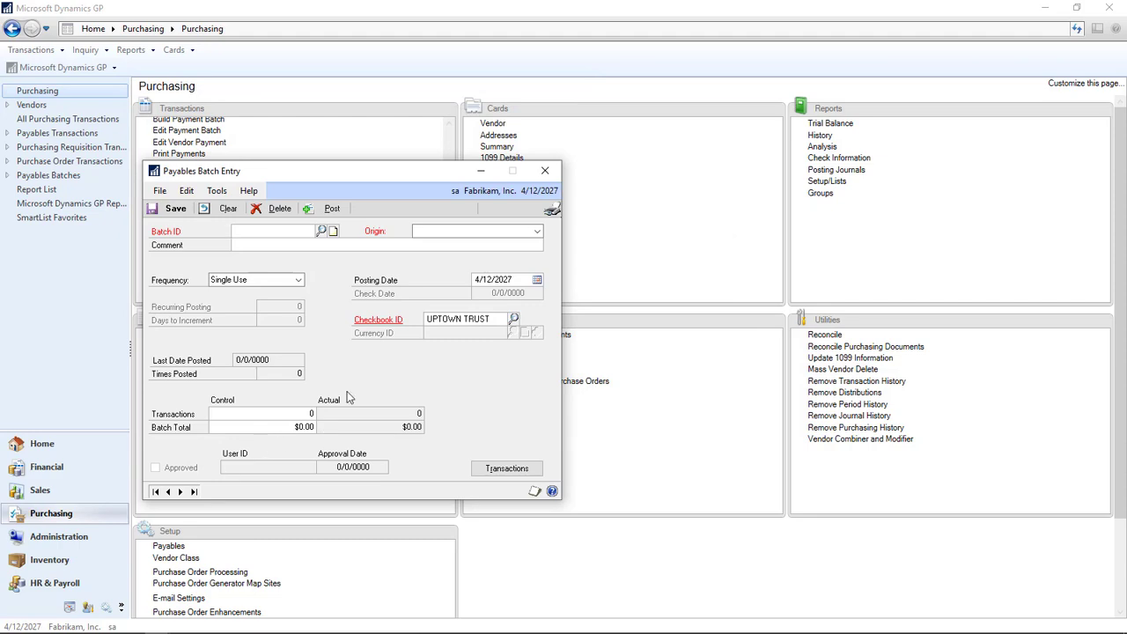
left_click(542, 169)
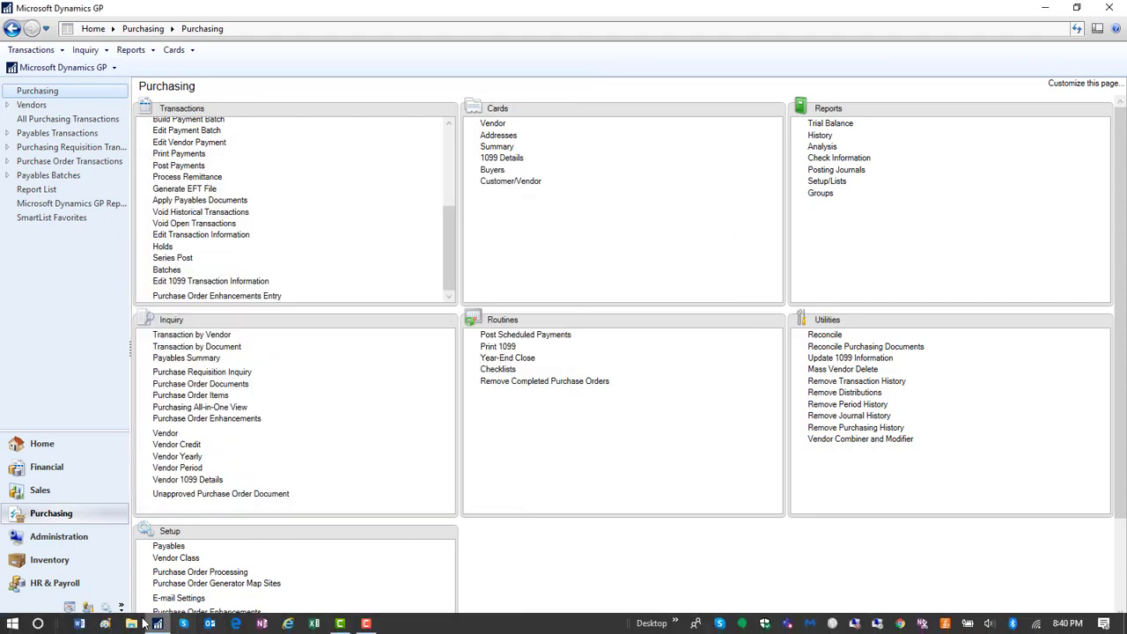
Step: Open the AP Excel Import workbook from the Desktop in File Explorer
left_click(131, 623)
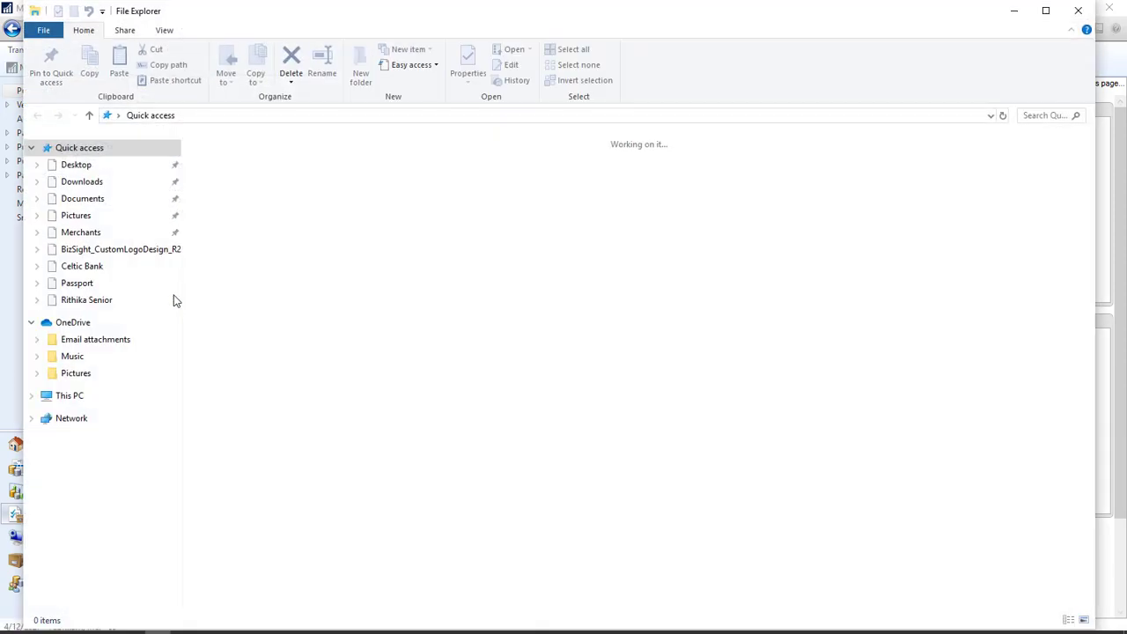
left_click(83, 171)
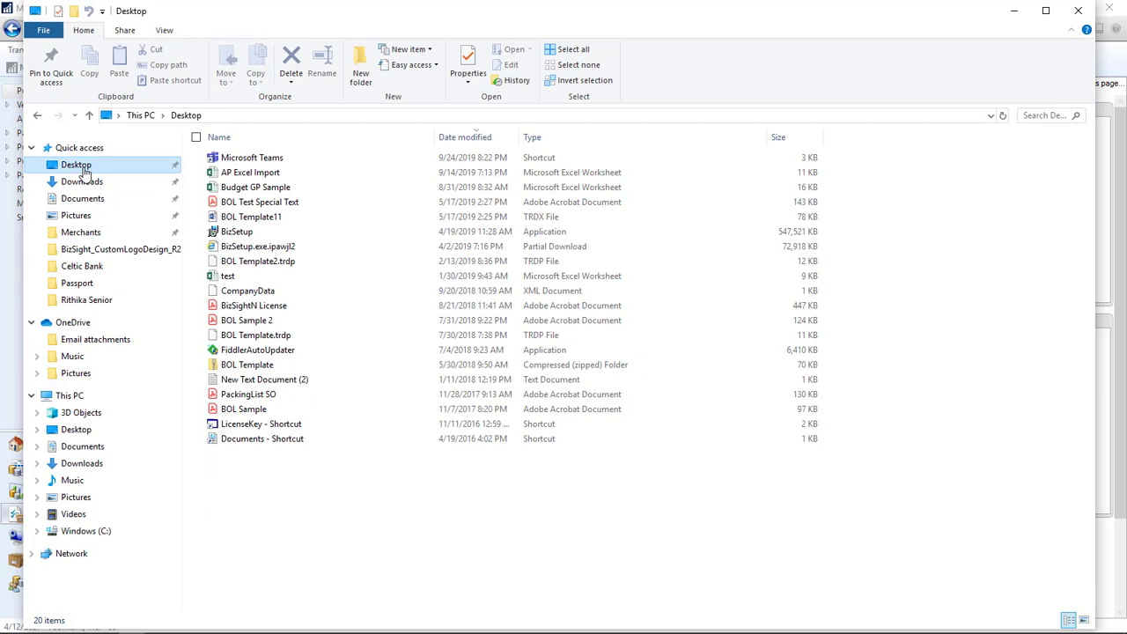
left_click(254, 175)
double_click(254, 173)
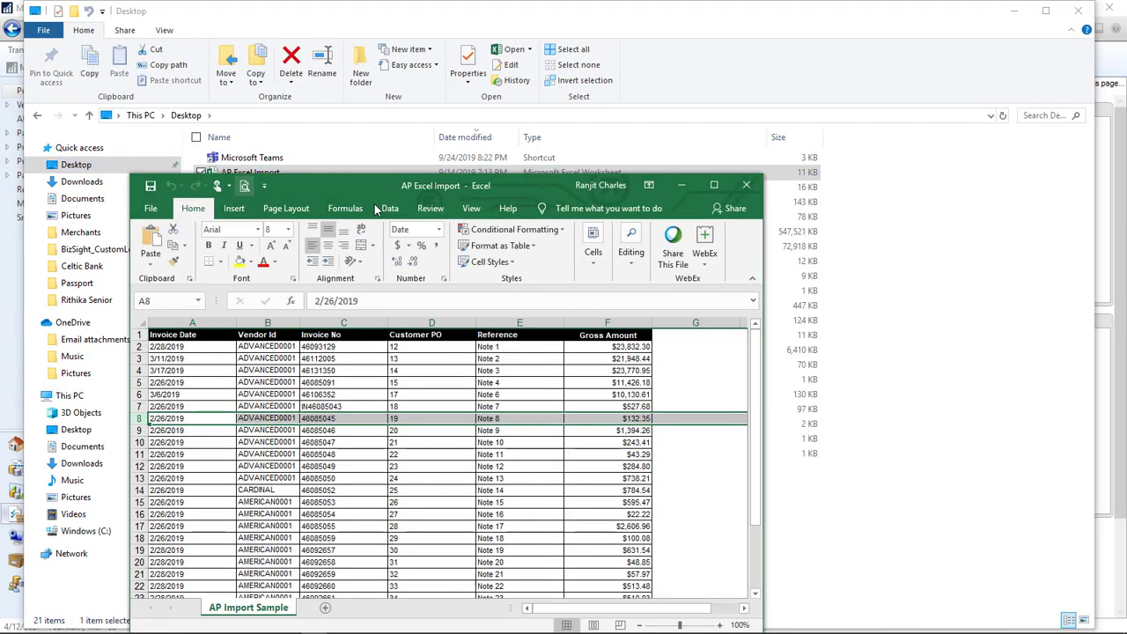
Step: Enlarge the Excel window to review the invoice rows, then close Excel and minimize File Explorer
left_click_drag(357, 182, 356, 58)
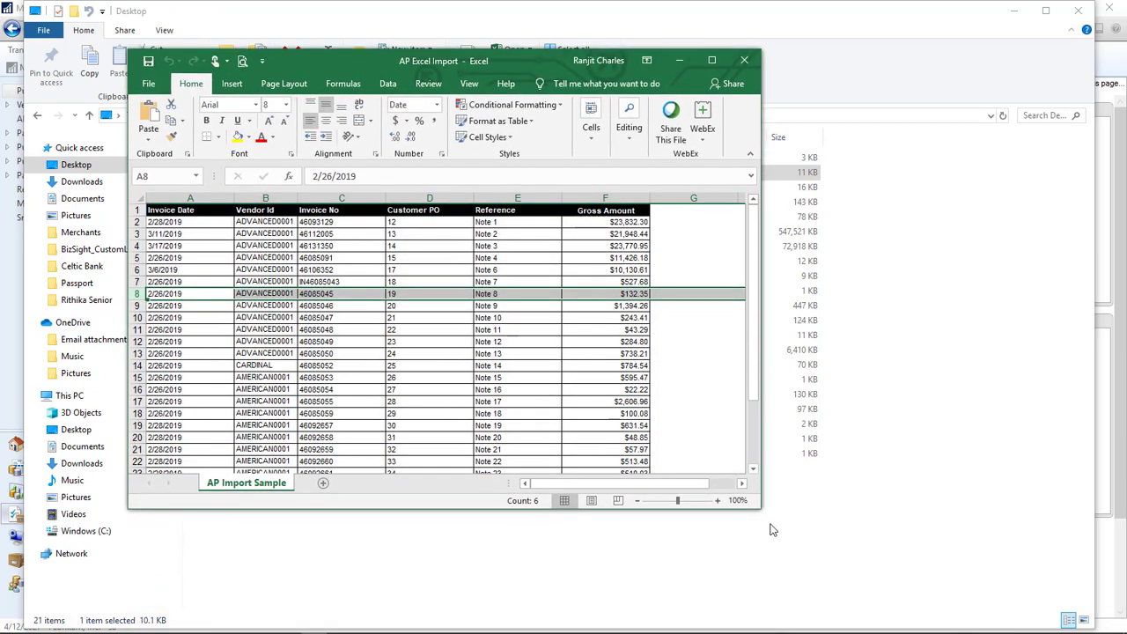
left_click_drag(795, 541, 829, 570)
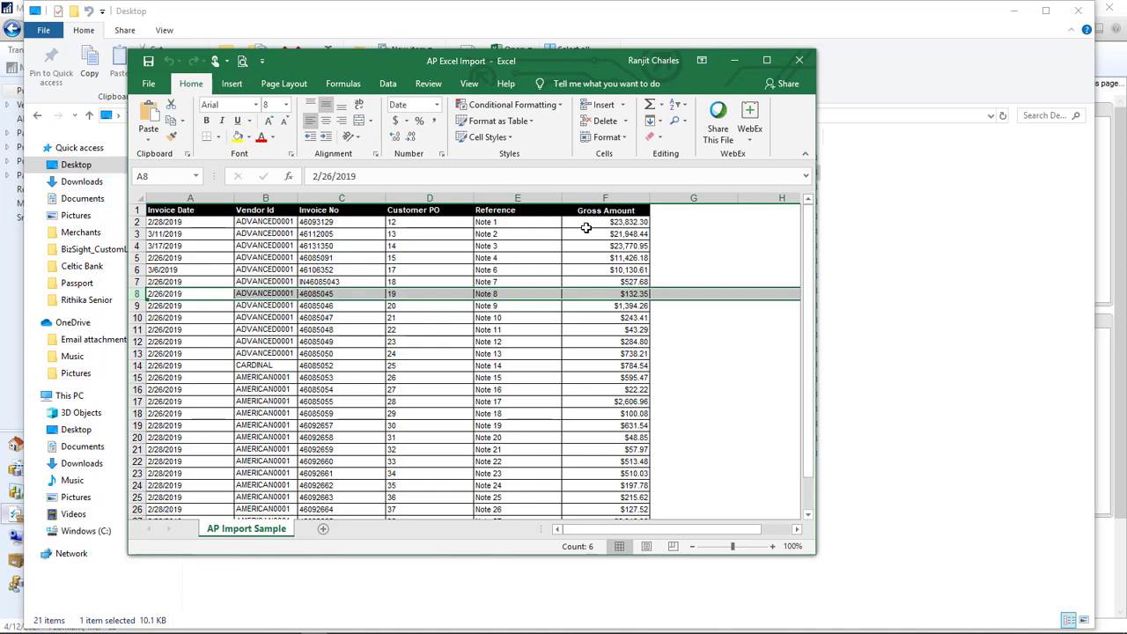
left_click_drag(808, 234, 814, 303)
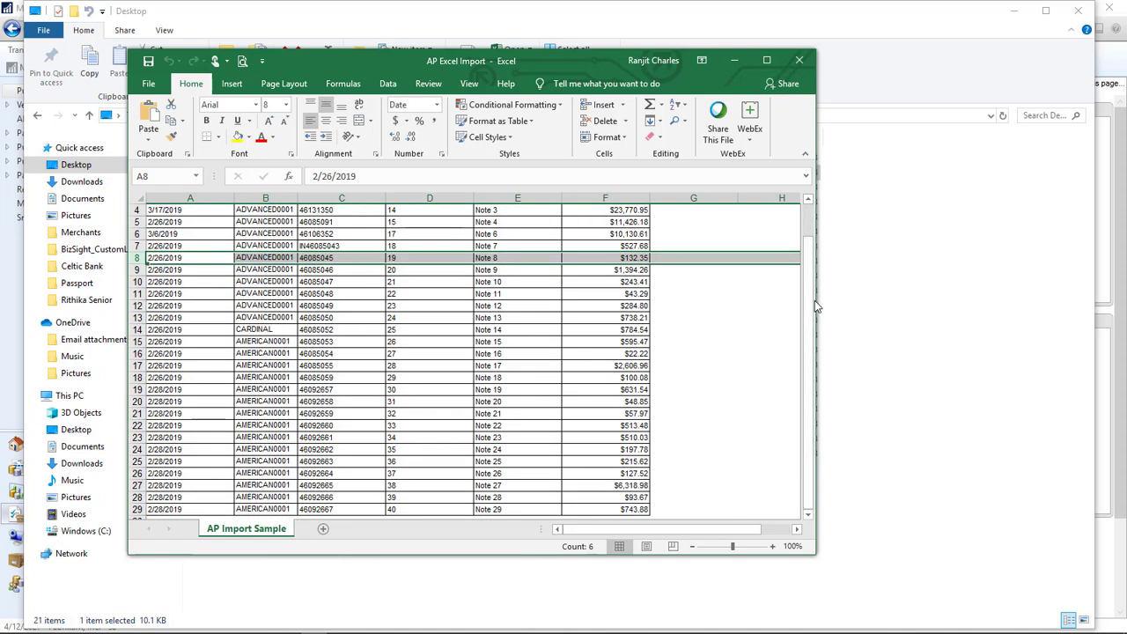
left_click(797, 63)
left_click(1013, 12)
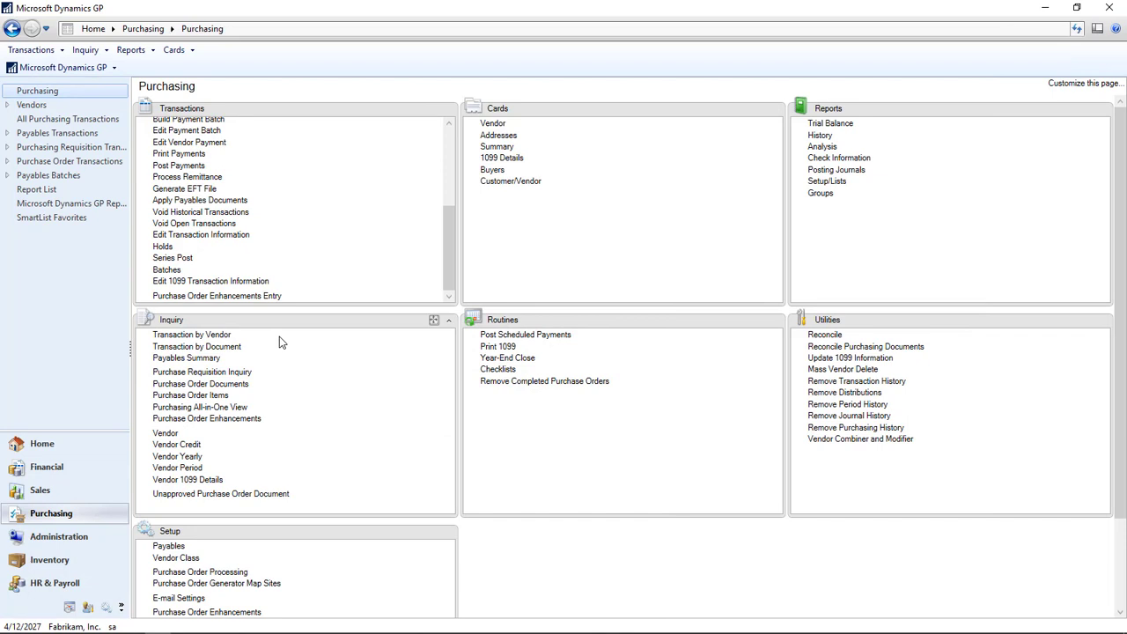
Step: Start a new Payables Transaction Entry and launch AP Import from the Additional menu
left_click_drag(452, 226, 437, 130)
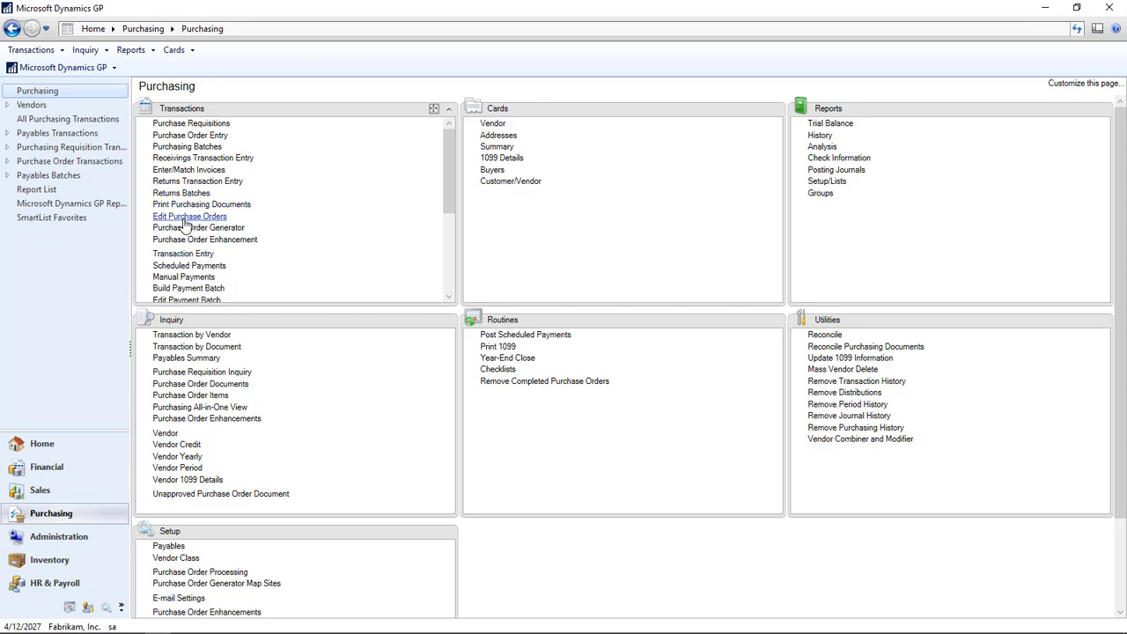
left_click(187, 255)
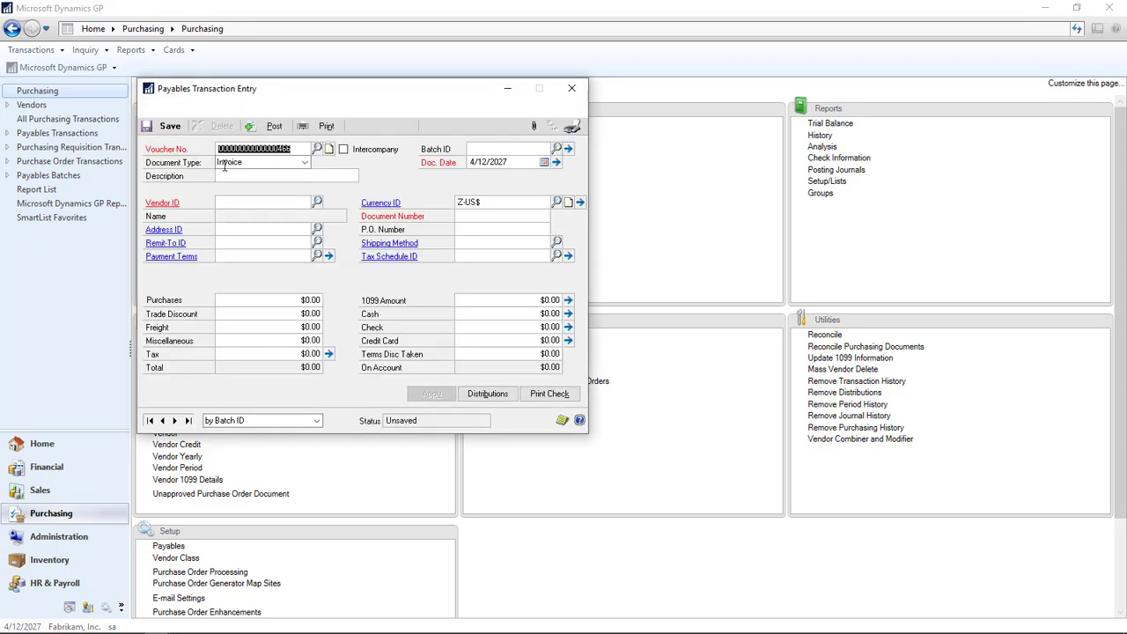
left_click(297, 108)
left_click(304, 126)
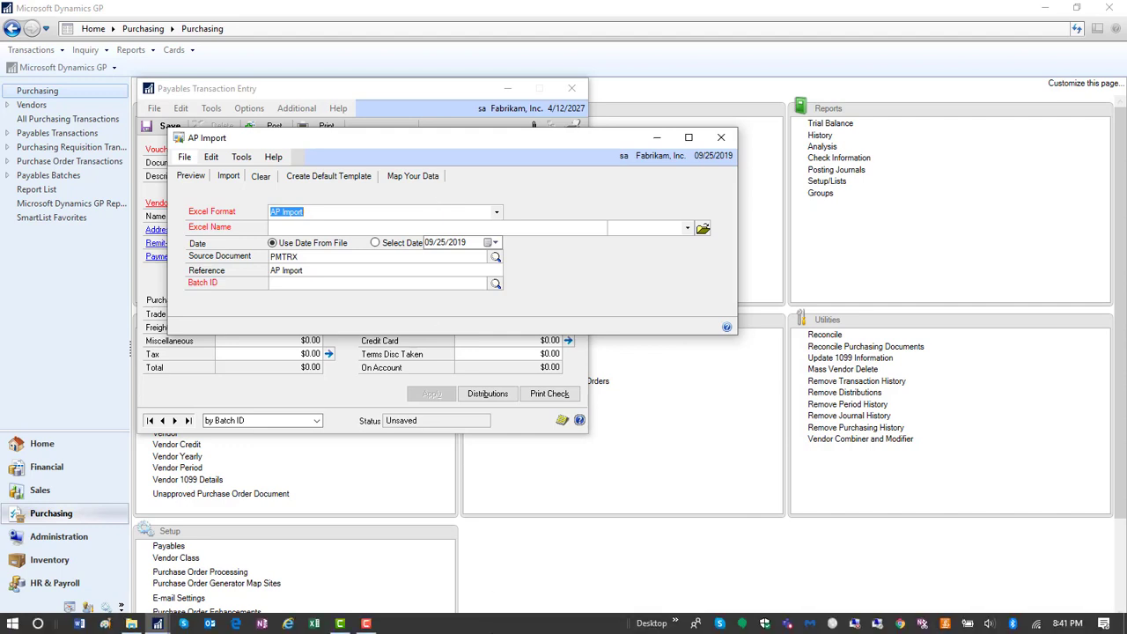
left_click(366, 623)
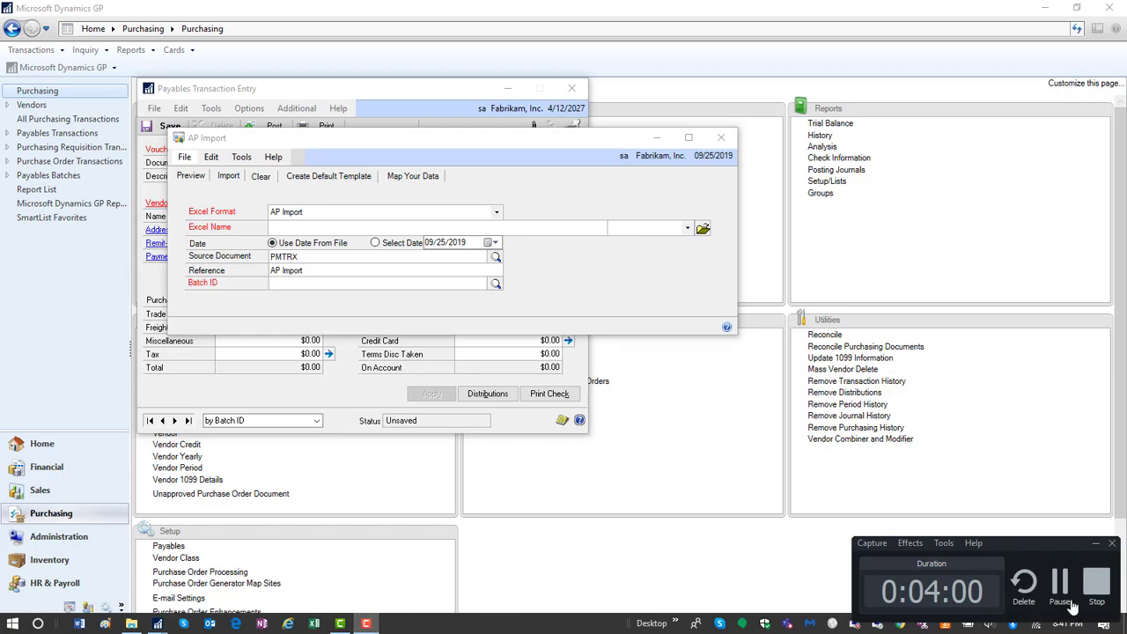